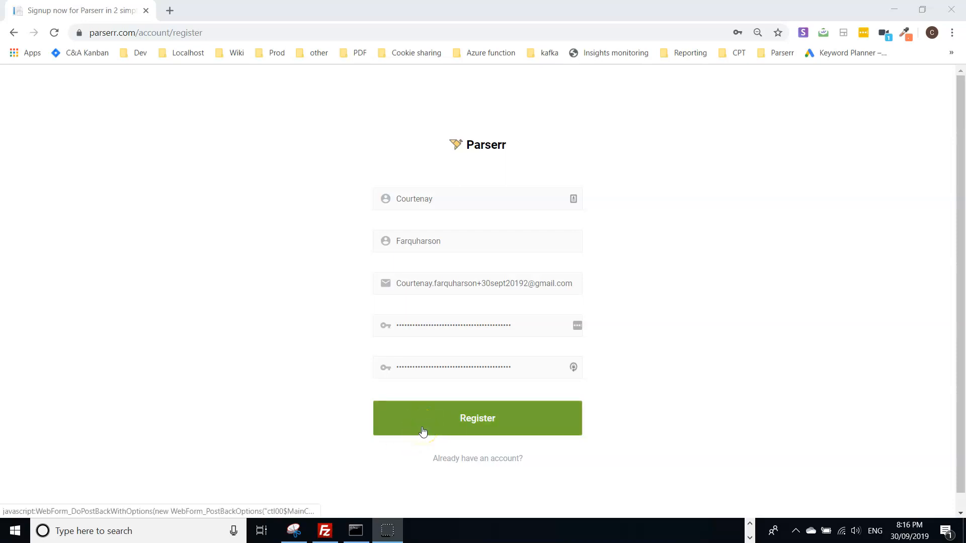
Submit the completed Parserr registration form and save the login credentials in the browser.
click(315, 337)
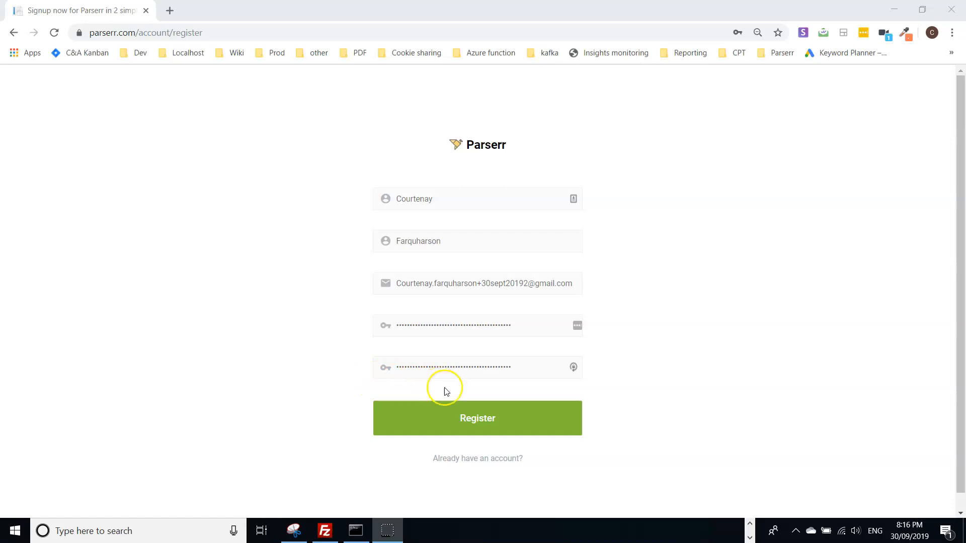
click(483, 426)
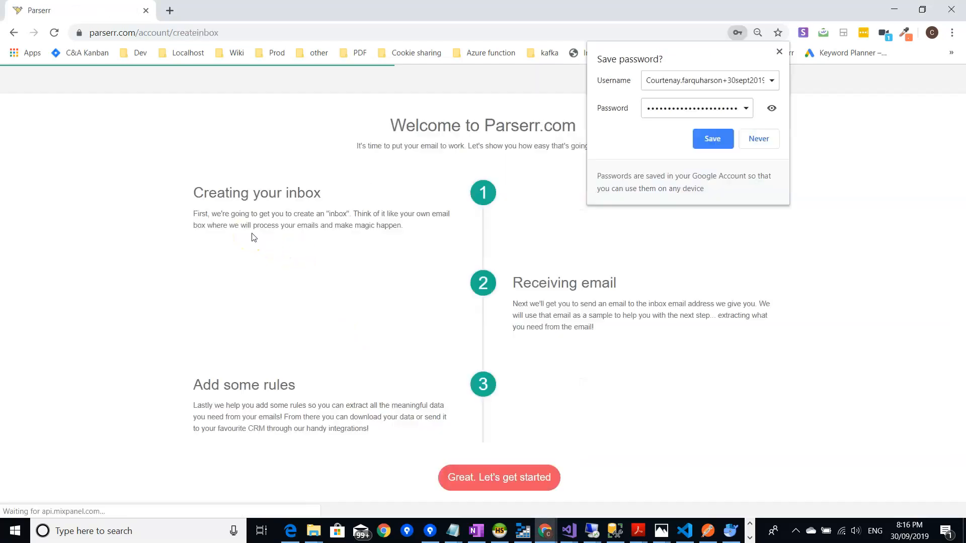
click(722, 140)
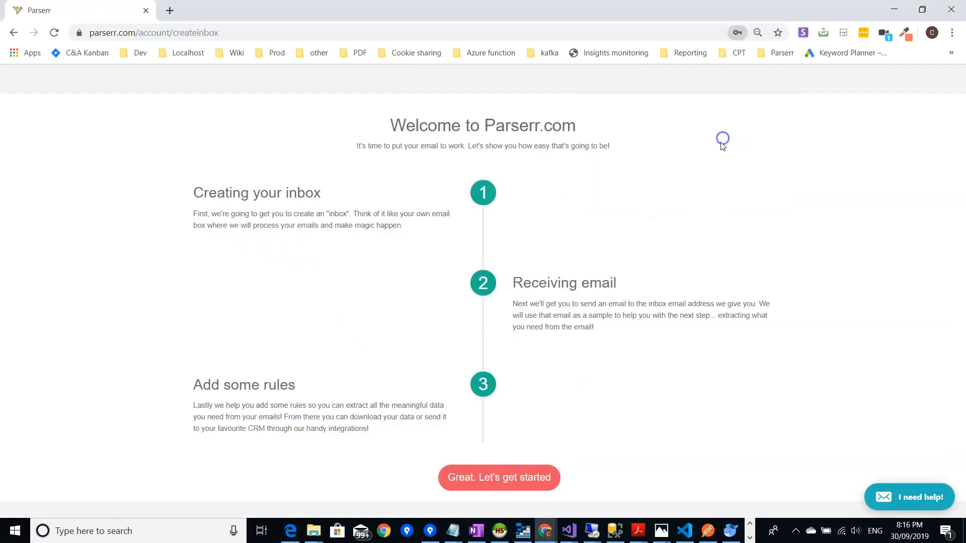
Start the guided inbox setup and copy the email address assigned to the new inbox.
click(490, 478)
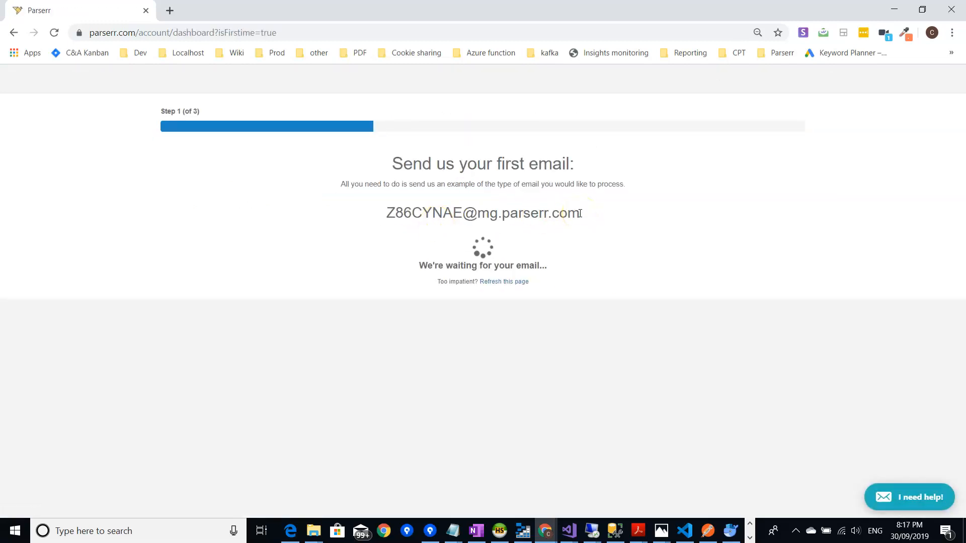
drag(580, 214, 387, 219)
key(ctrl+c)
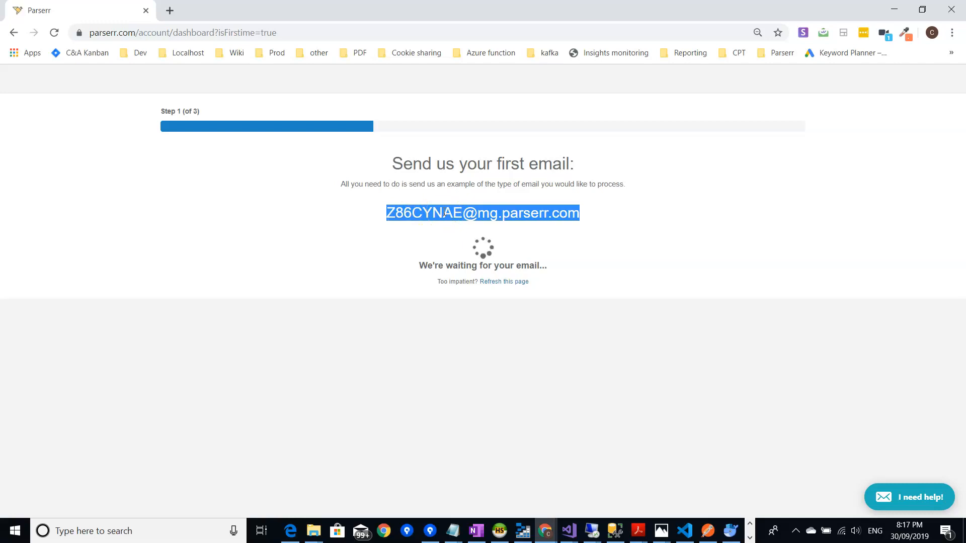
Switch to the "Hubspot demo" draft in Gmail, address it to the copied inbox address and send it.
key(alt+Tab)
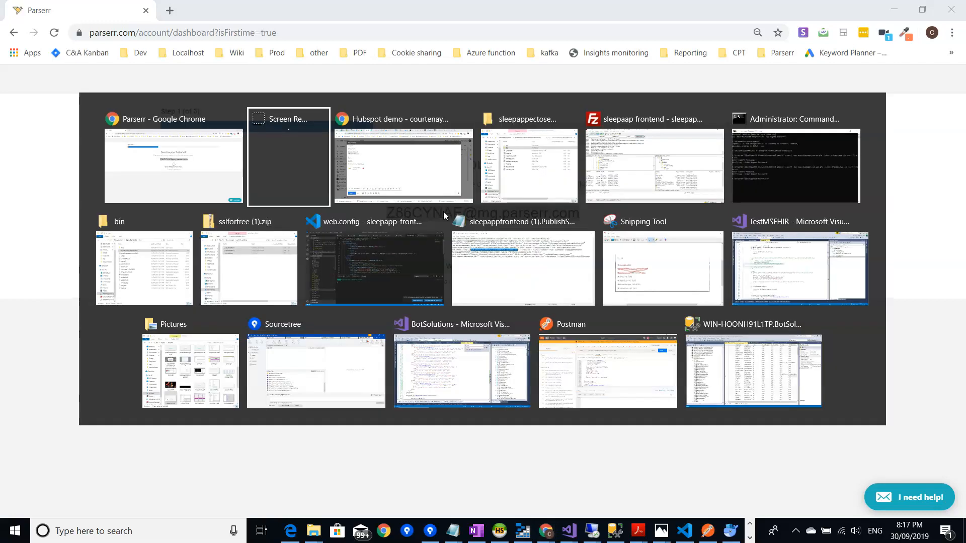
key(alt+Tab)
click(150, 124)
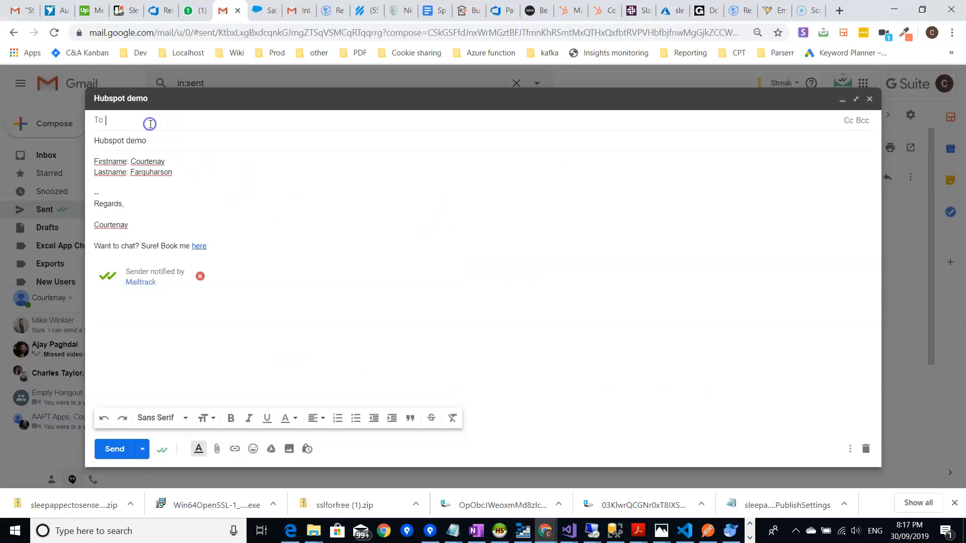
key(ctrl+v)
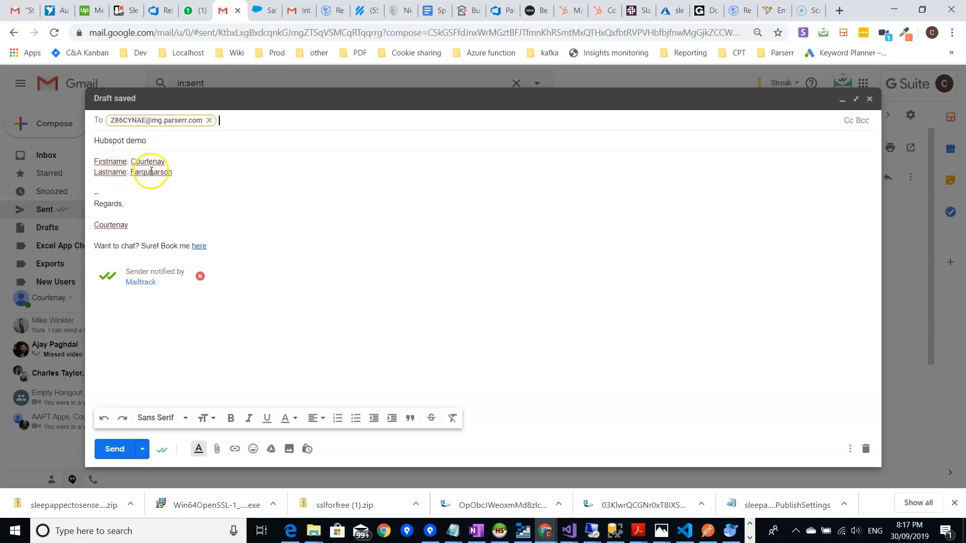
click(116, 447)
Switch back to Parserr, refresh the page waiting for the email, and choose Body as the email part to extract from.
key(alt+Tab)
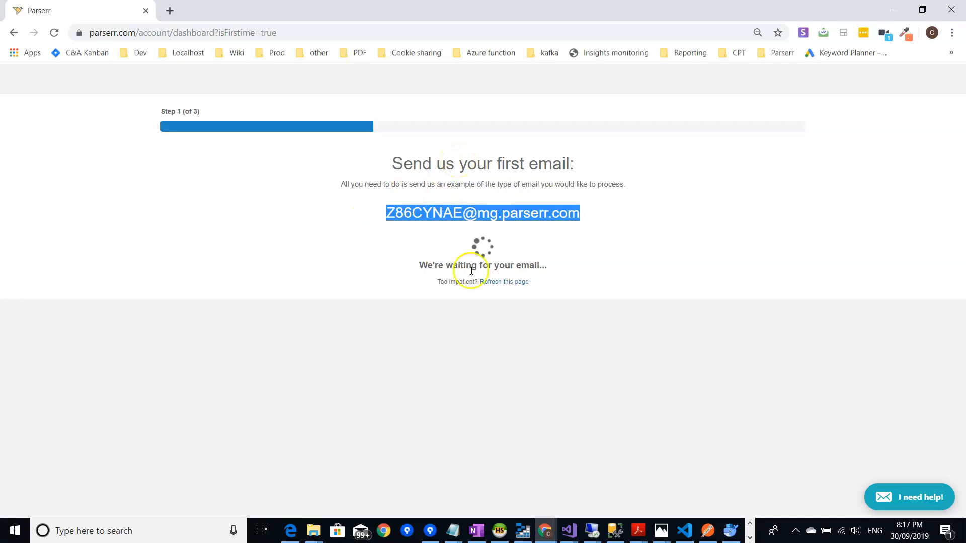
click(509, 283)
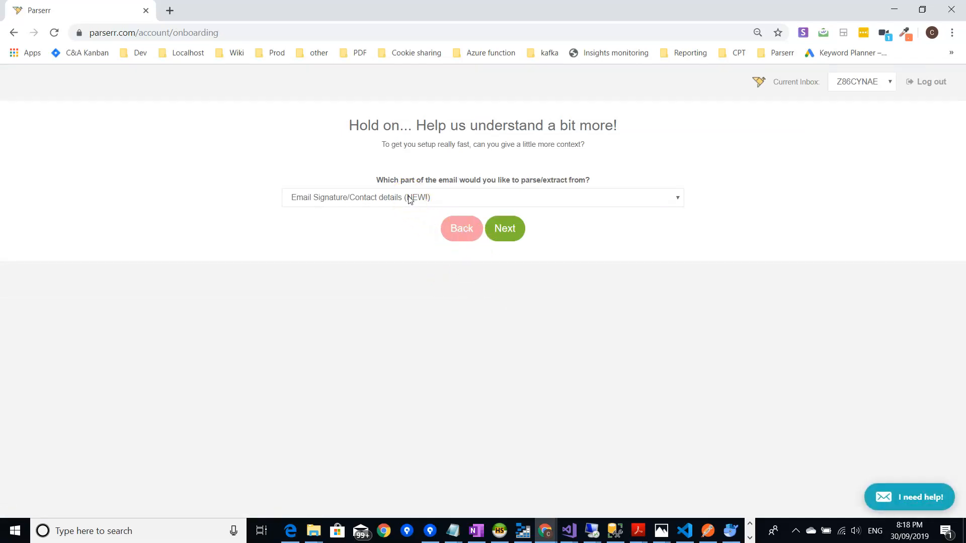
click(410, 198)
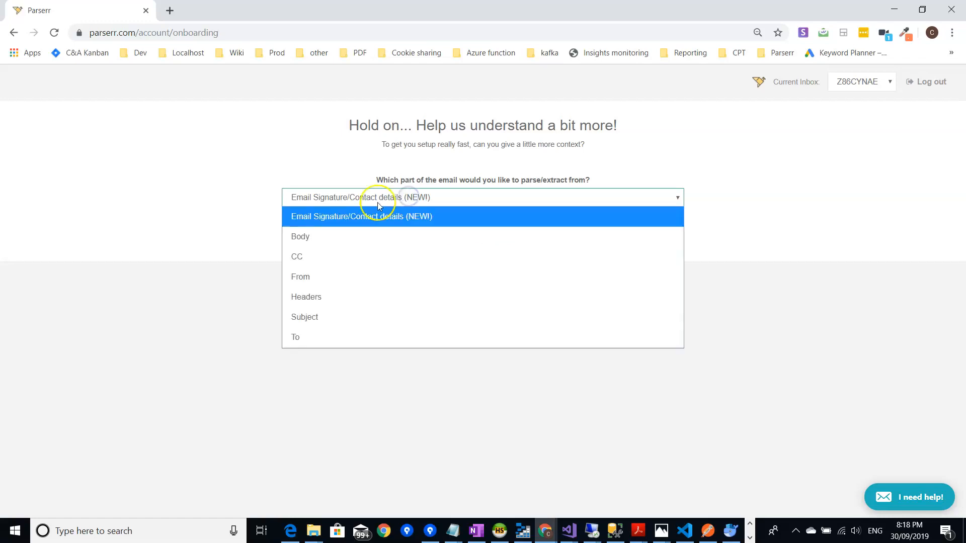
click(304, 243)
click(503, 229)
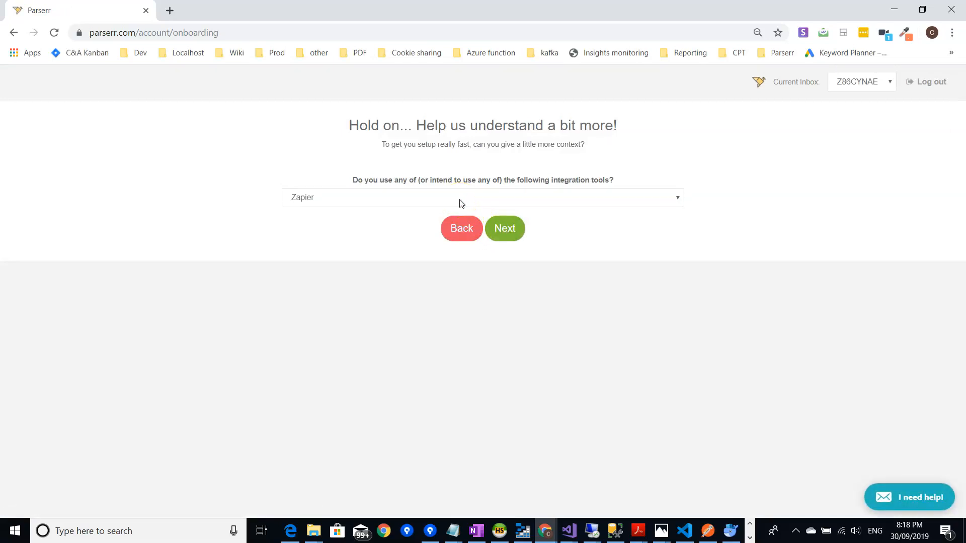
Answer the integration tools question with "No, none of them" and continue.
click(462, 203)
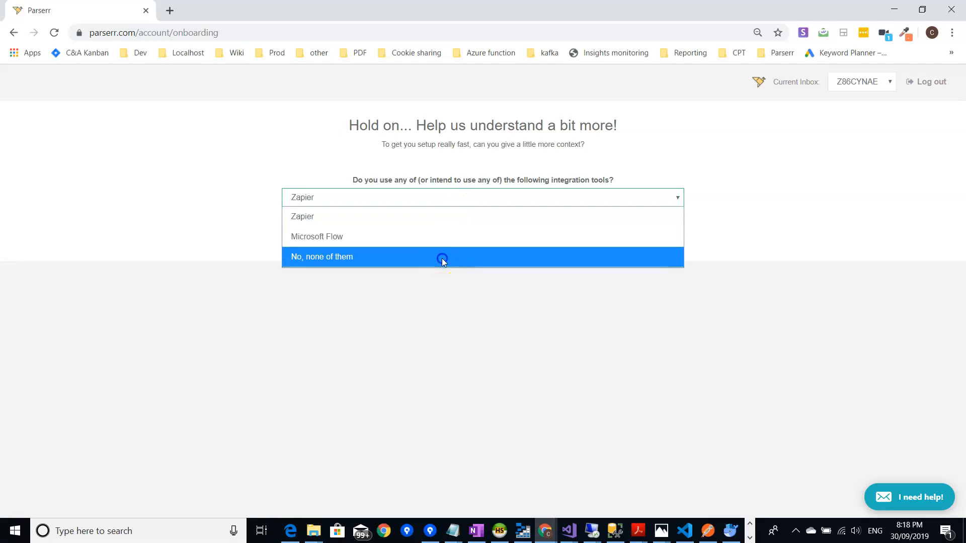
click(442, 258)
click(511, 217)
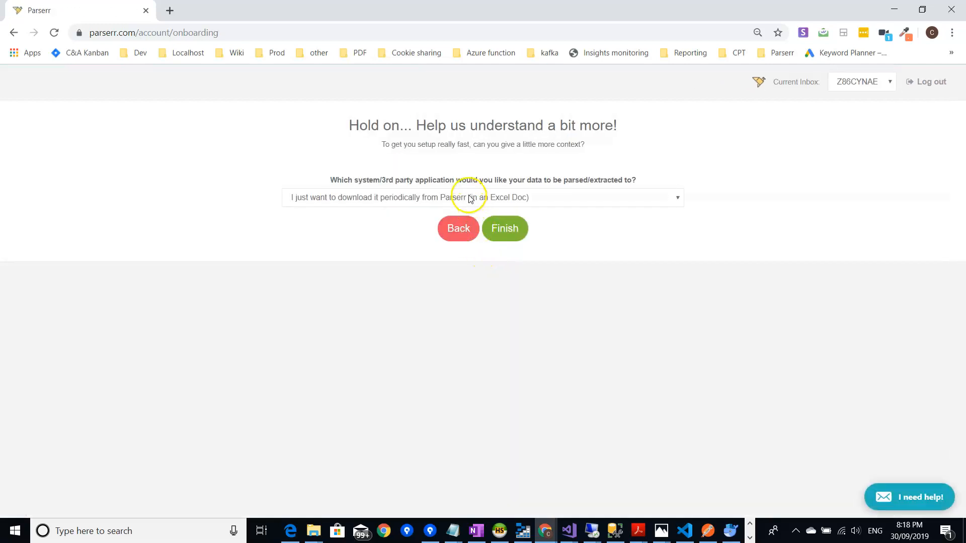
Choose HubSpot as the application the data is extracted to and finish the onboarding questions.
click(470, 196)
text(hub)
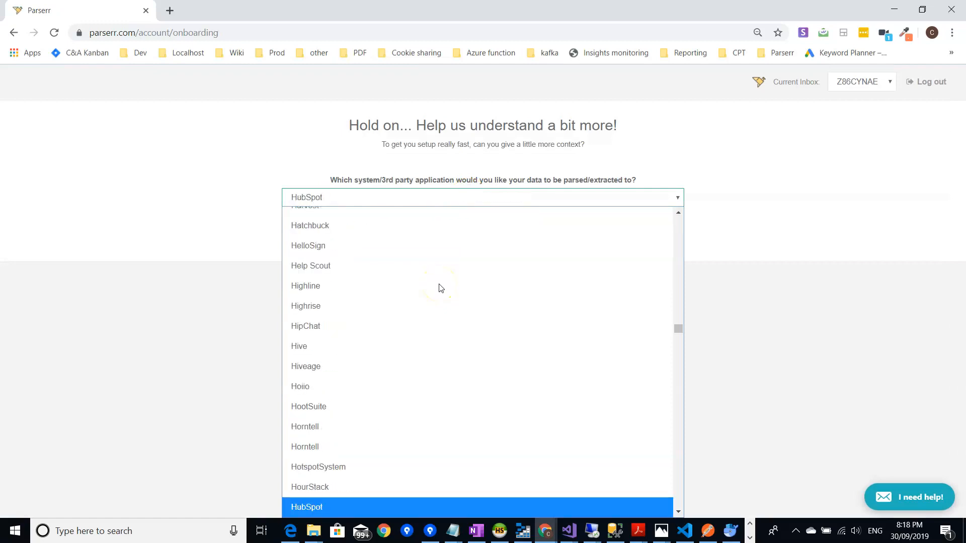
key(Return)
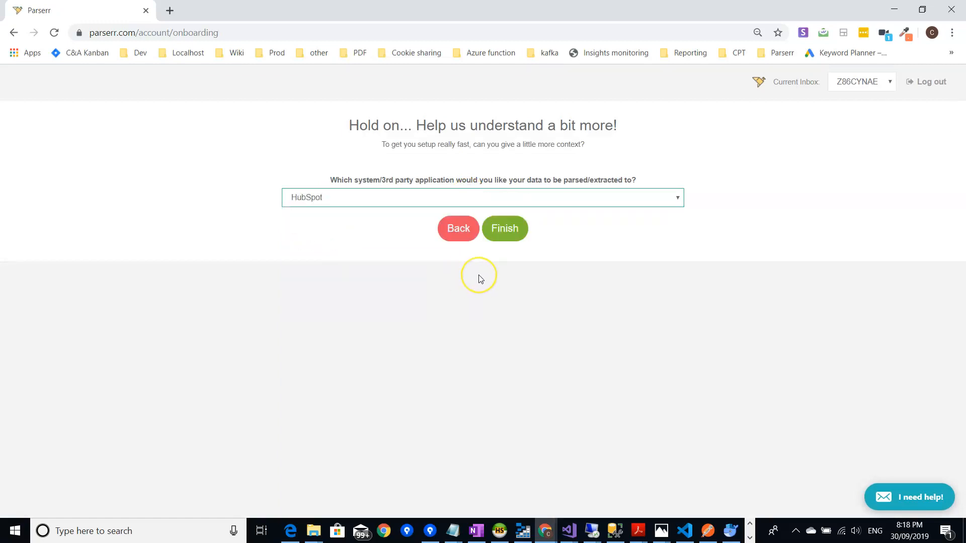
click(518, 250)
click(513, 236)
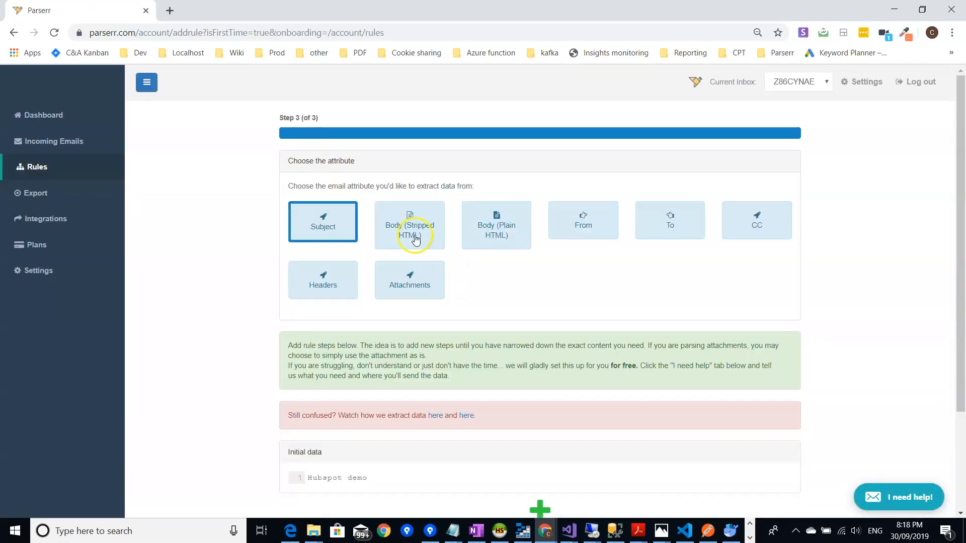
Select Body (Stripped HTML) as the email attribute and add a "Find all text after" rule step from the "Find content you need" category.
click(336, 217)
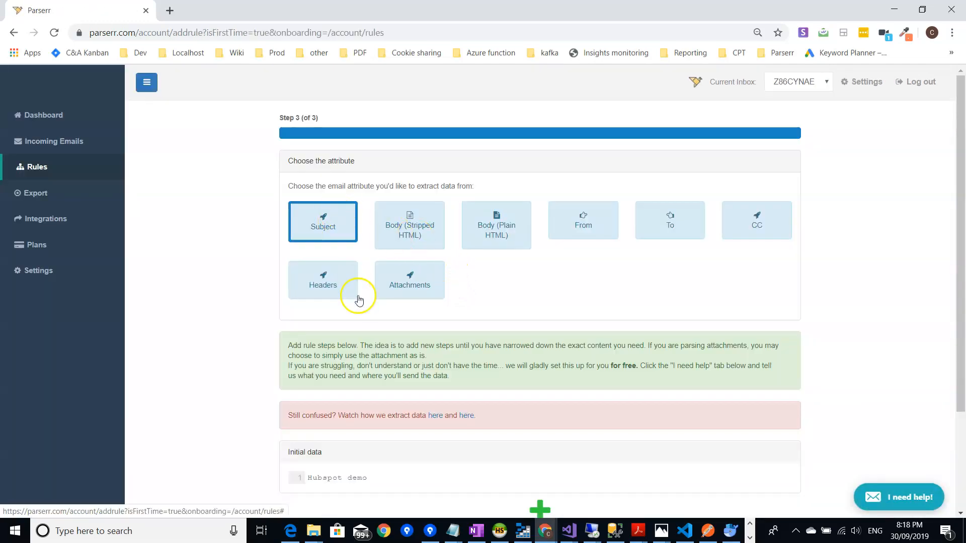
click(432, 238)
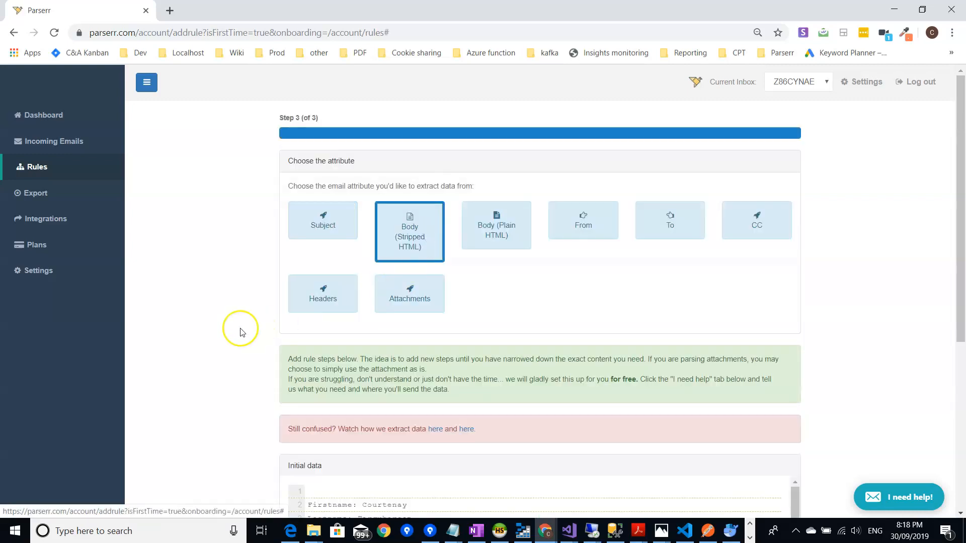
scroll(241, 332, down, 4)
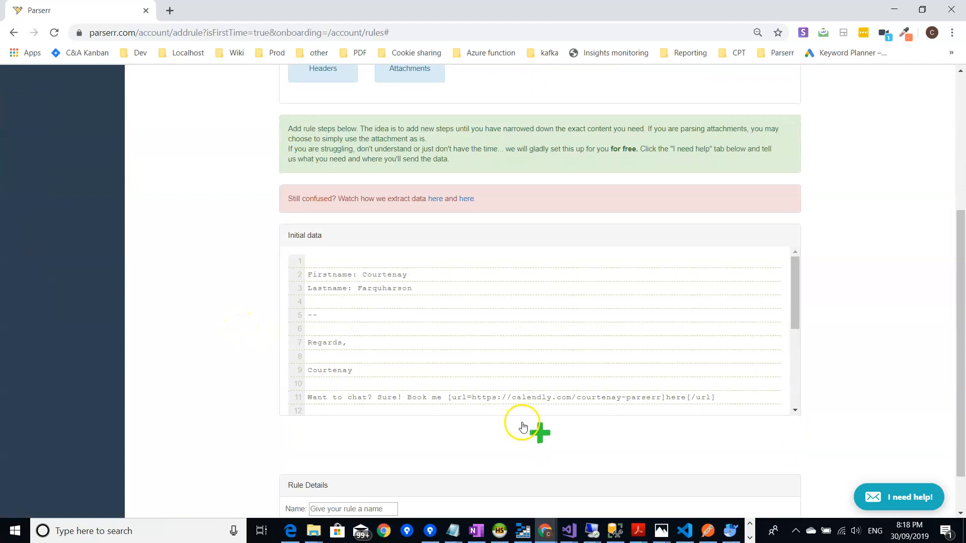
click(538, 433)
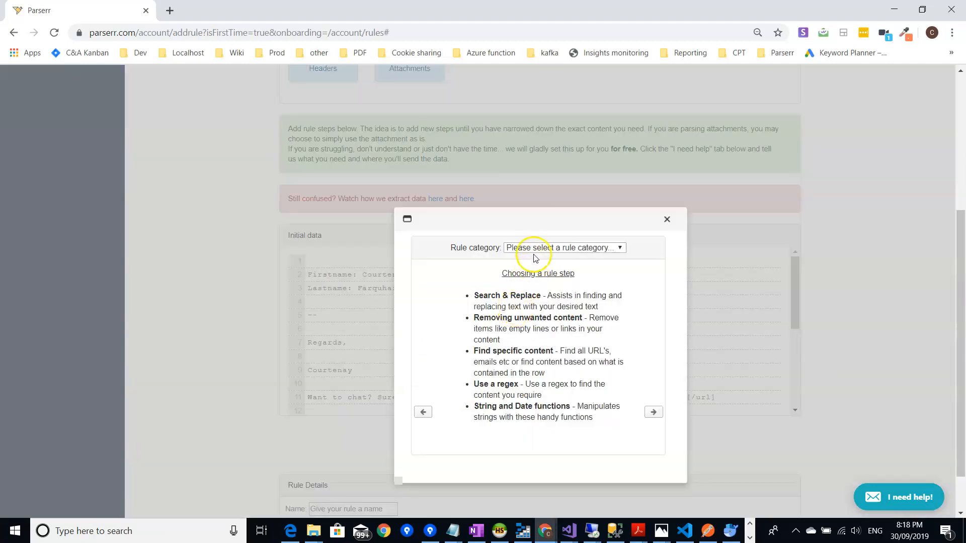
click(529, 248)
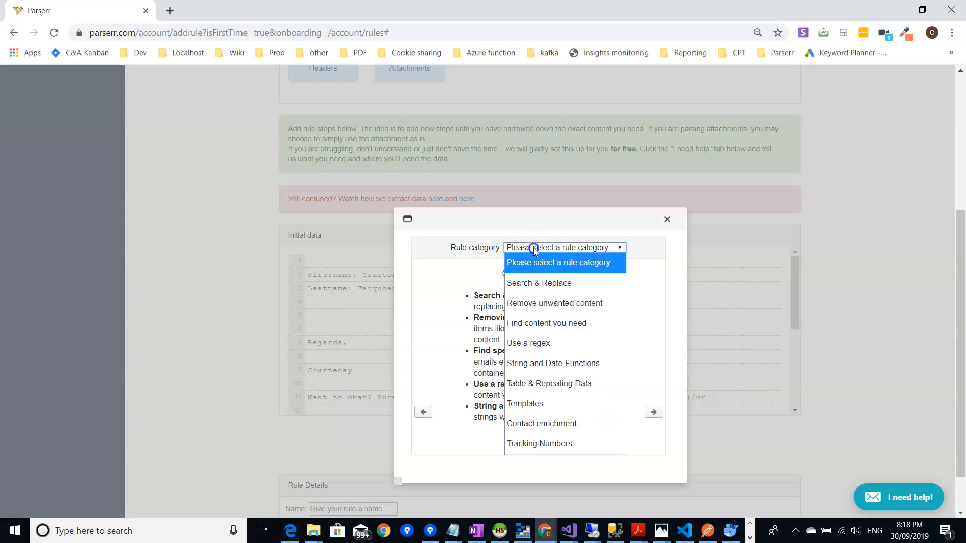
click(531, 323)
click(652, 318)
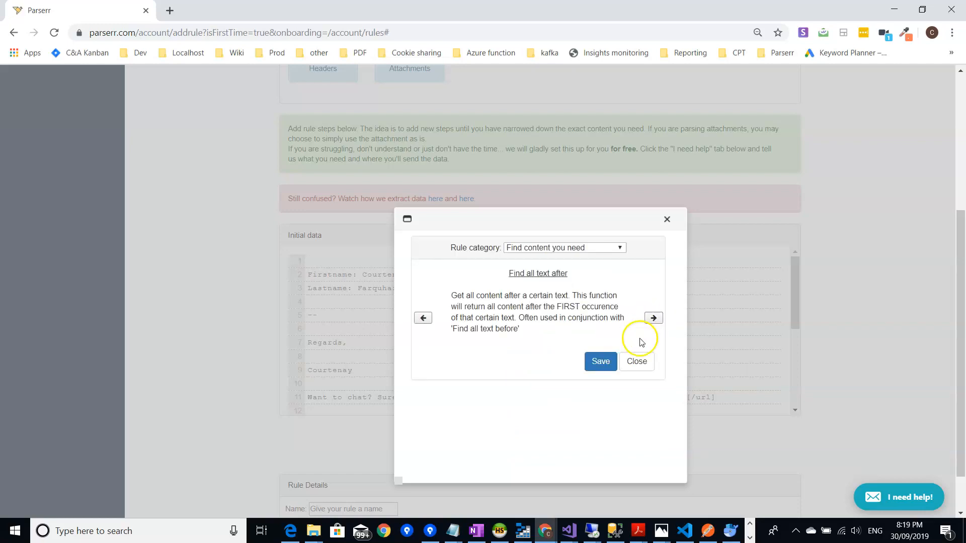
click(598, 362)
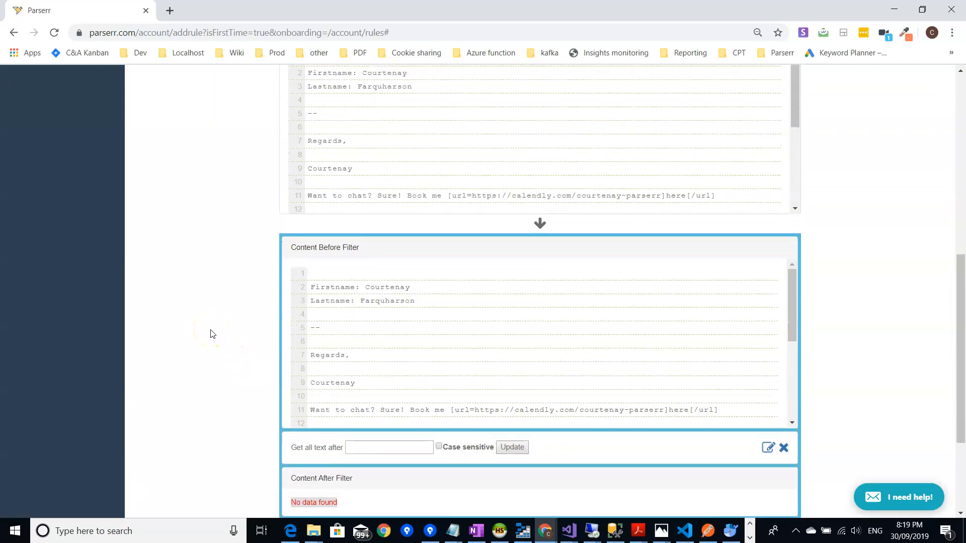
Set the rule step to get all text after "Firstname:", copied from the sample email content, and update the filter.
scroll(211, 334, down, 2)
click(358, 347)
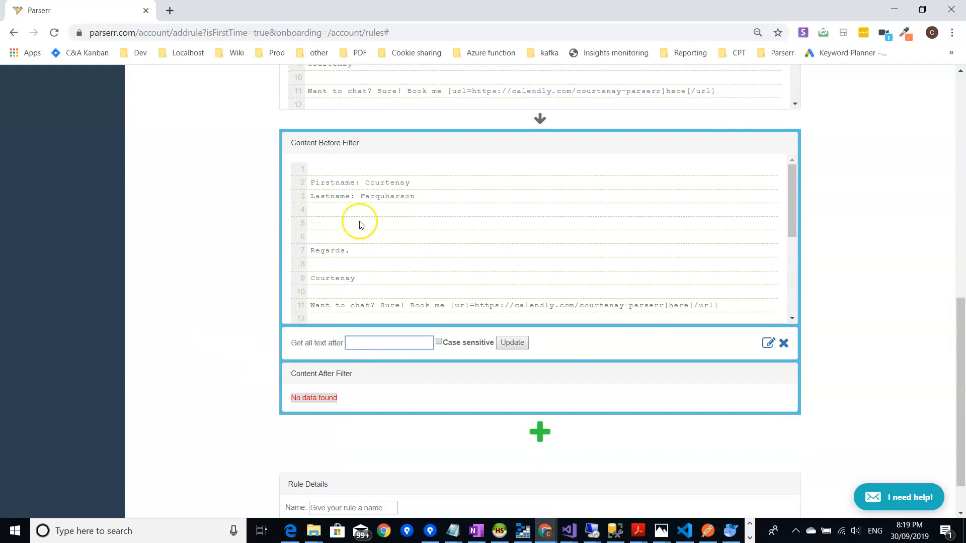
drag(360, 183, 312, 185)
key(ctrl+c)
click(375, 342)
key(ctrl+v)
click(513, 342)
Add a second rule step, "Find by line number", from the "Find content you need" category.
scroll(192, 364, down, 4)
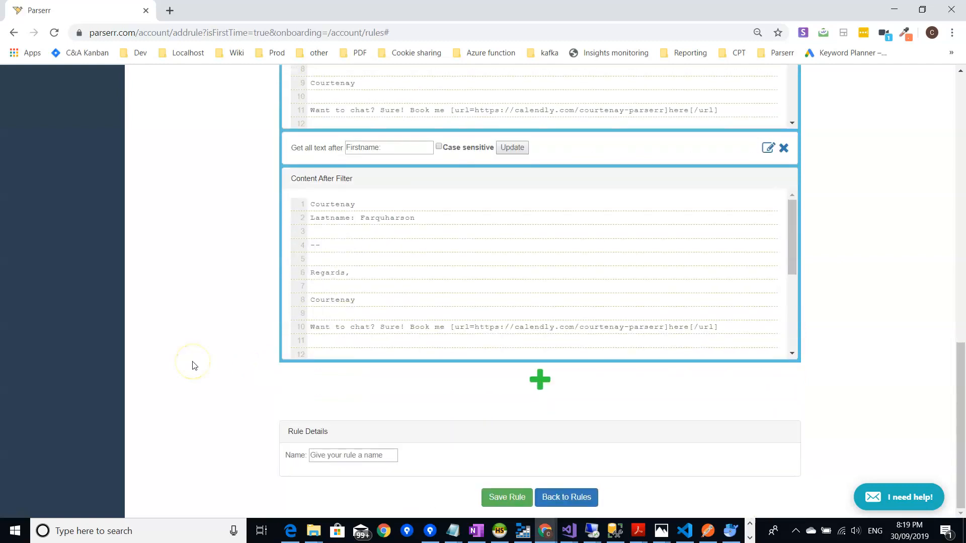
click(539, 380)
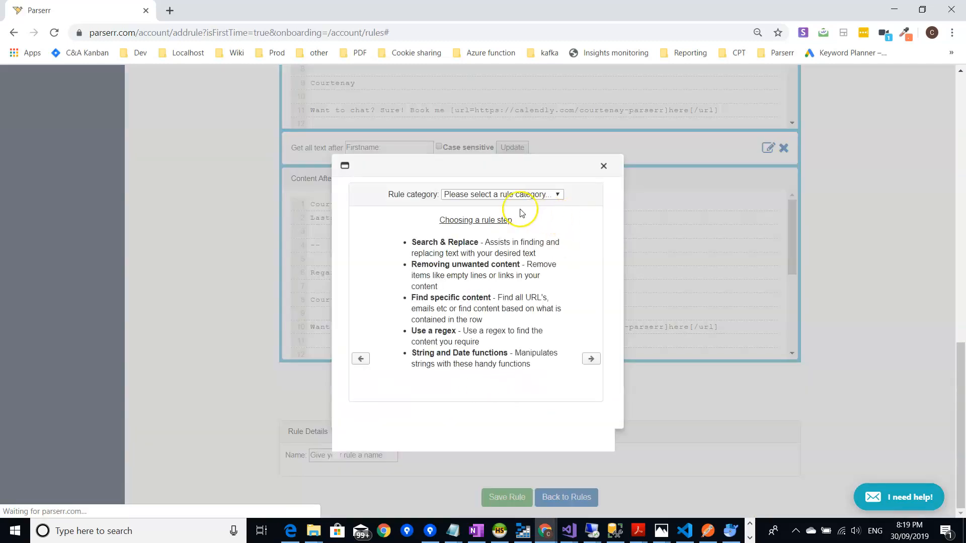
click(509, 194)
click(509, 270)
click(589, 264)
click(590, 265)
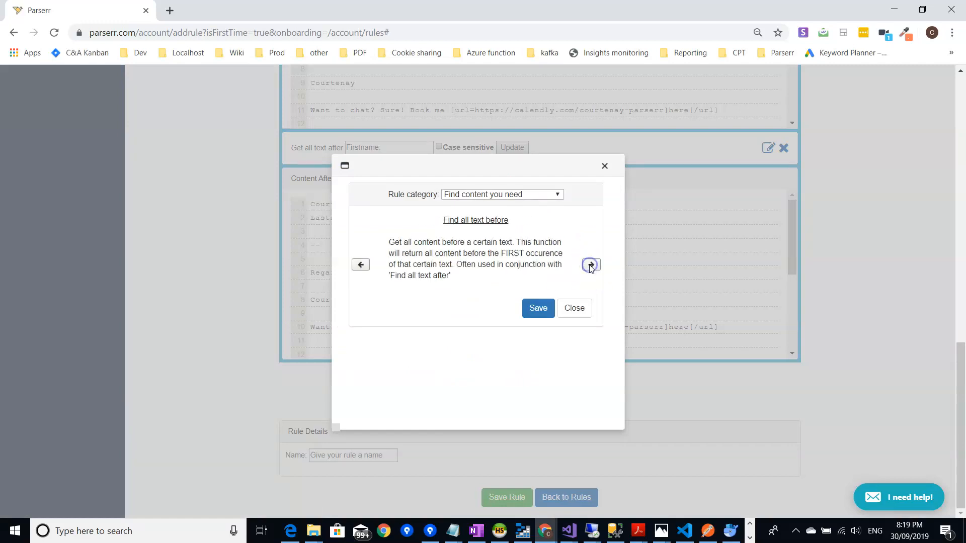
click(591, 266)
click(591, 266)
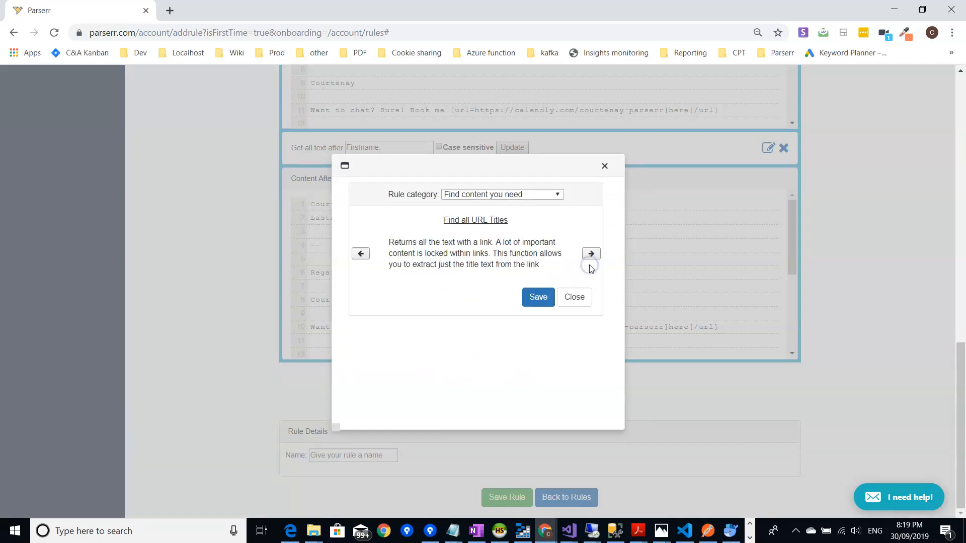
click(590, 265)
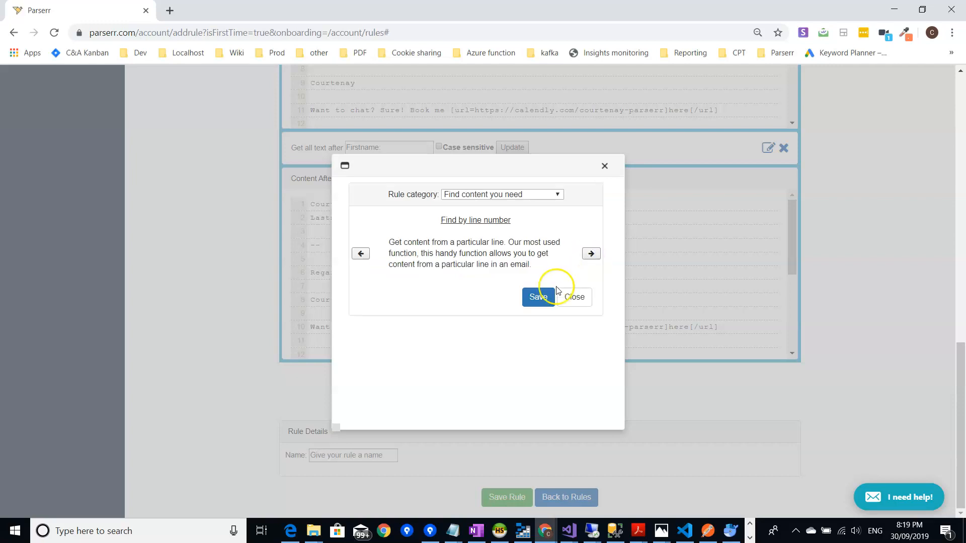
click(543, 294)
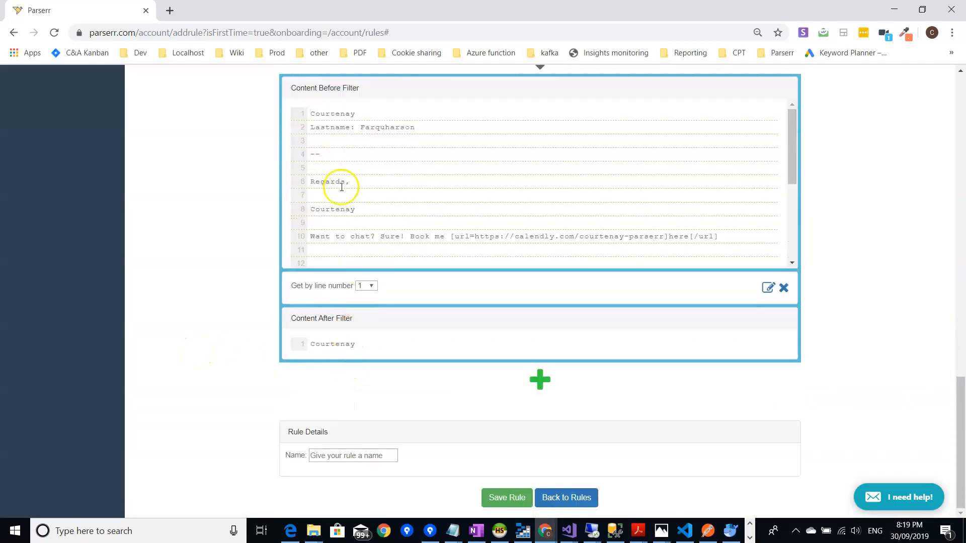
Name the rule "Firstname" and save it.
click(334, 455)
text(Fir)
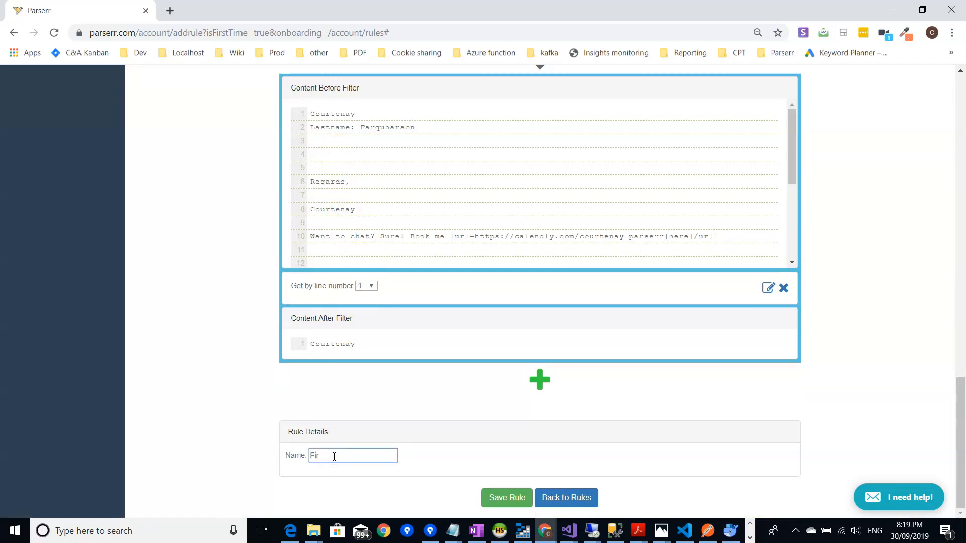
text(stname)
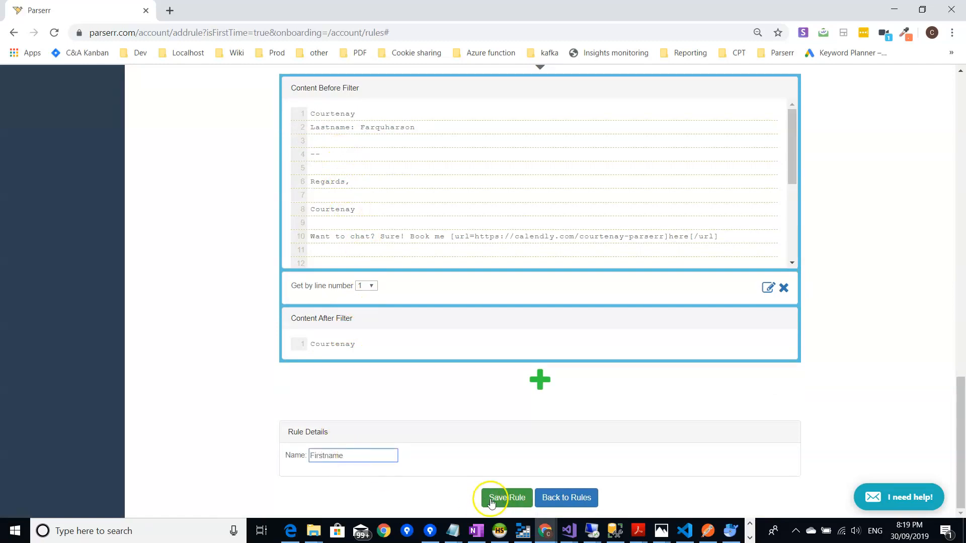
click(500, 497)
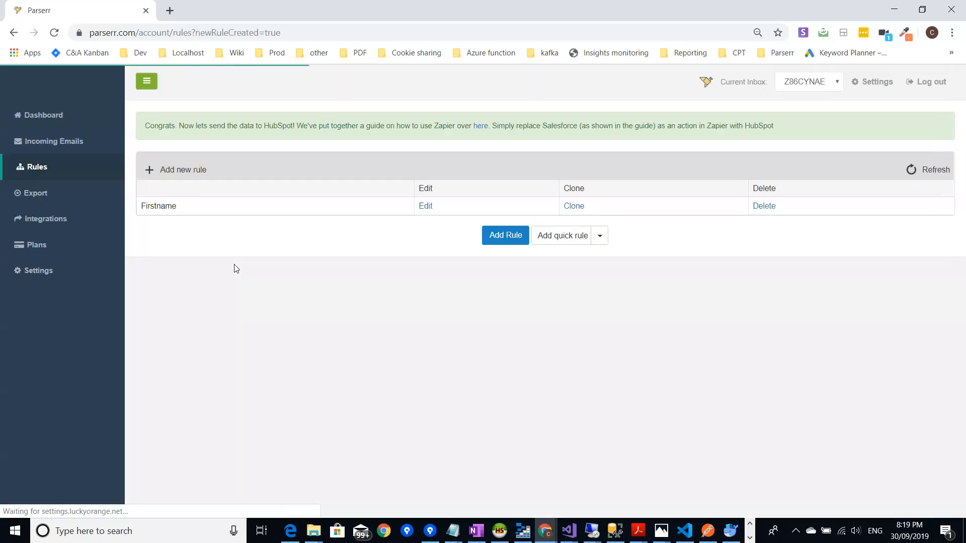
Clone the Firstname rule and open the cloned rule for editing.
click(574, 207)
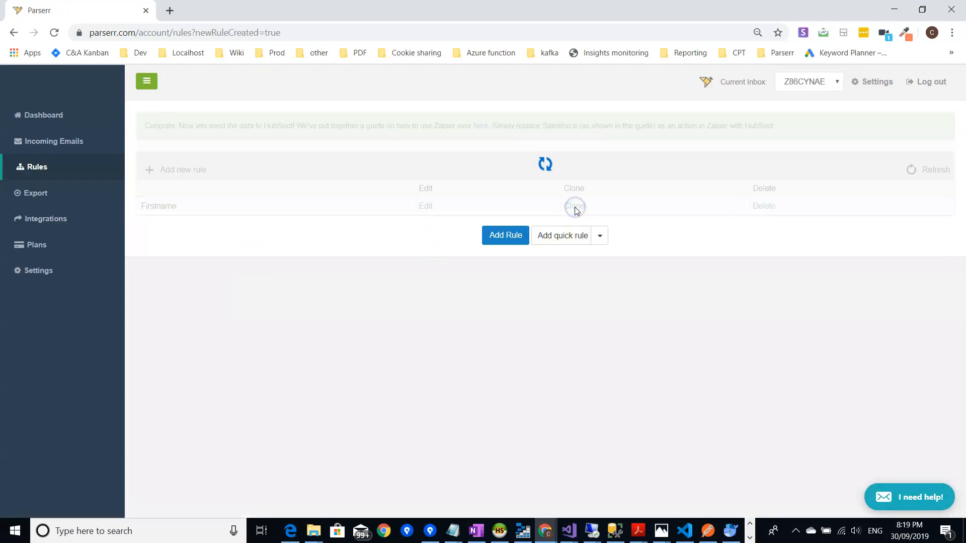
click(566, 254)
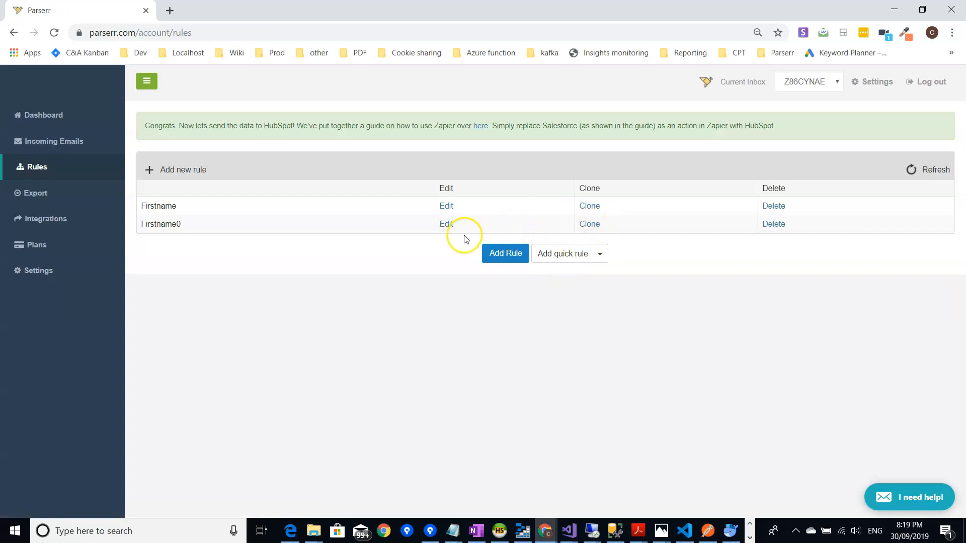
click(446, 225)
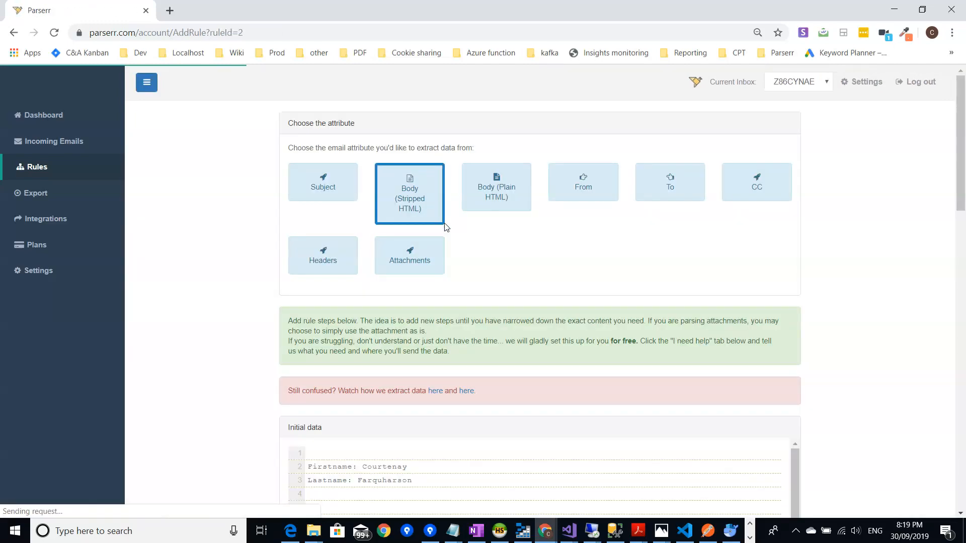
click(195, 318)
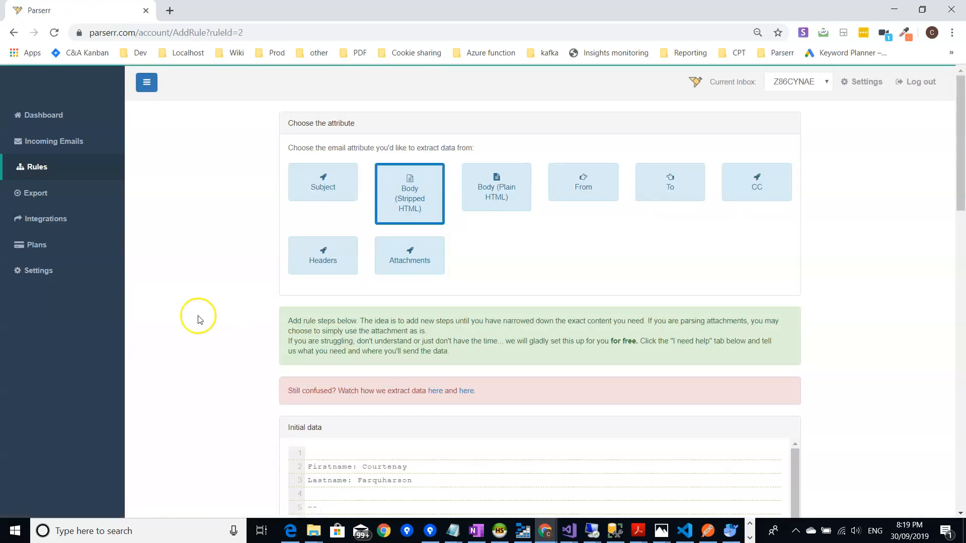
Set the cloned rule's "Get all text after" filter to "Lastname:" and update it.
scroll(199, 318, down, 2)
scroll(199, 319, down, 8)
click(349, 338)
drag(358, 335, 346, 333)
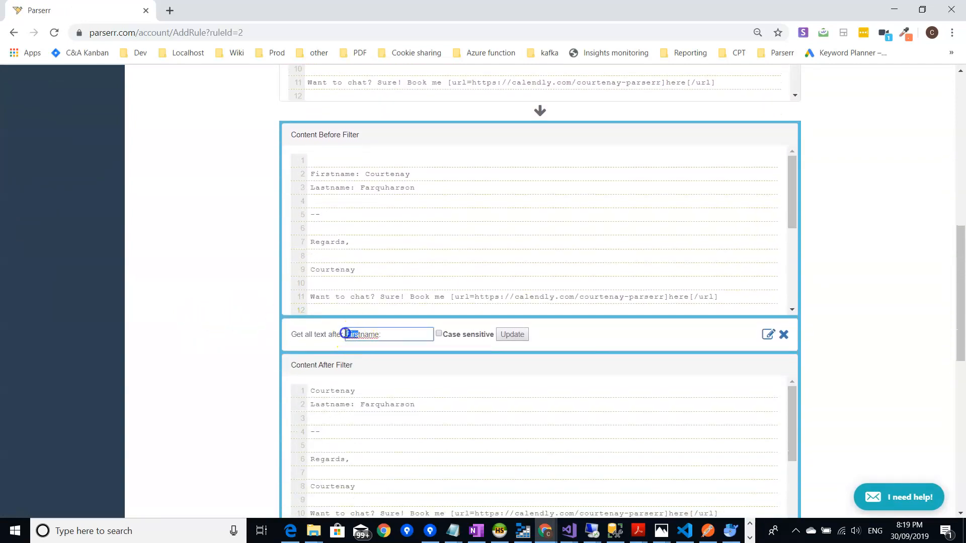
key(BackSpace)
text(Last)
click(513, 335)
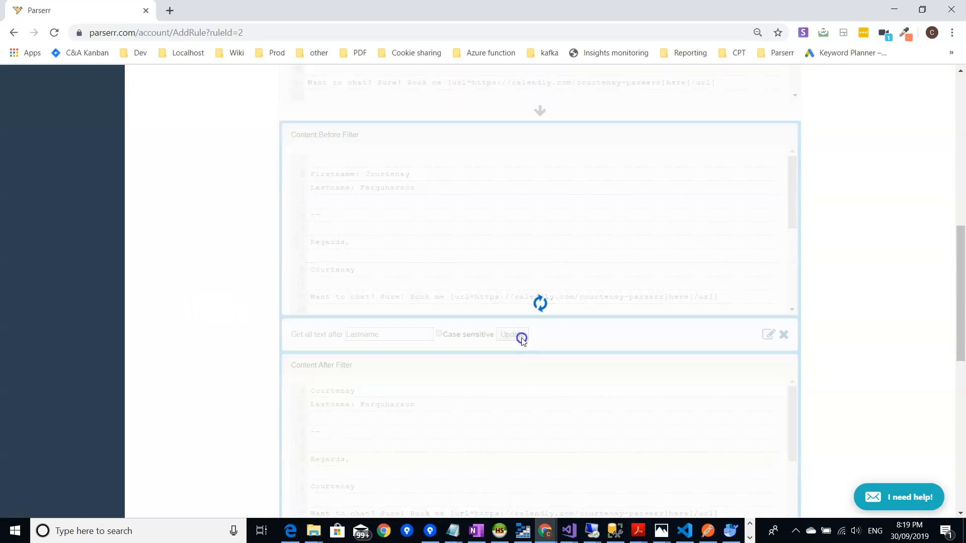
Rename the cloned rule "Lastname" and save it.
scroll(228, 379, down, 9)
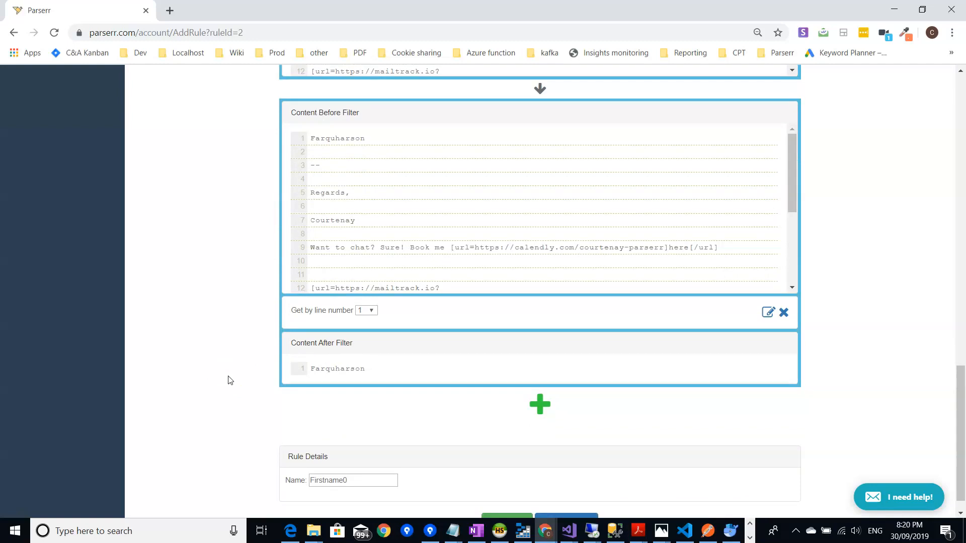
scroll(227, 380, down, 1)
click(328, 457)
drag(325, 457, 307, 457)
text(Last)
click(346, 455)
key(BackSpace)
click(486, 497)
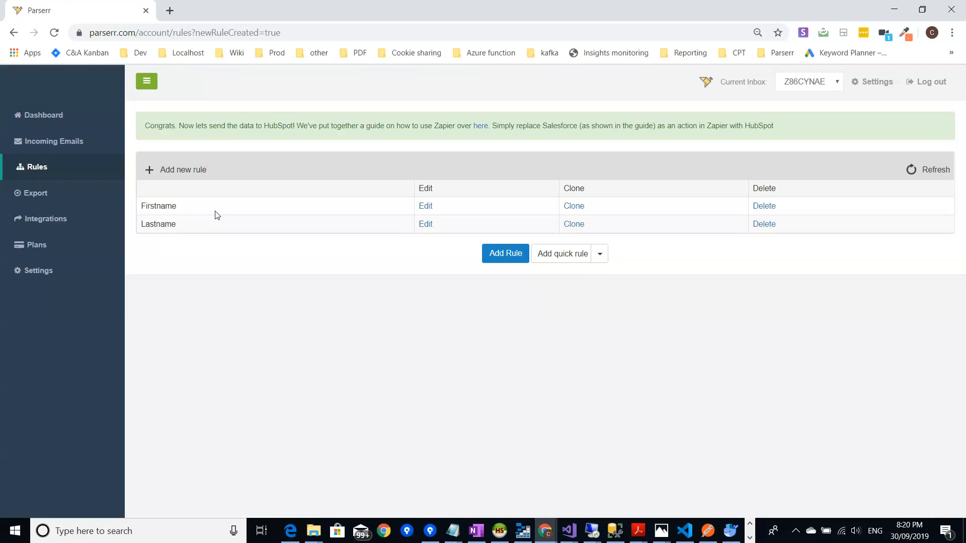
Parse the "Hubspot demo" incoming email again and expand its parsed output.
click(68, 143)
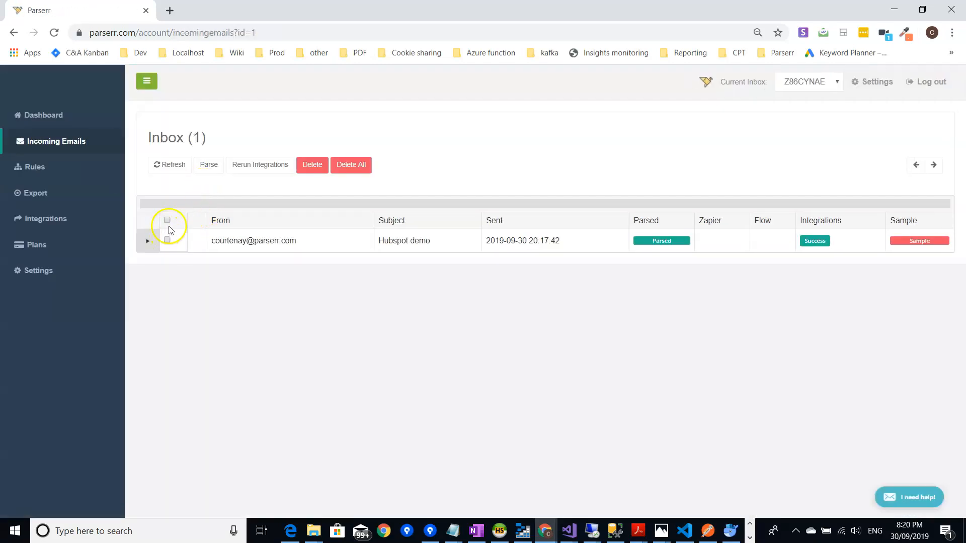
click(167, 240)
click(208, 166)
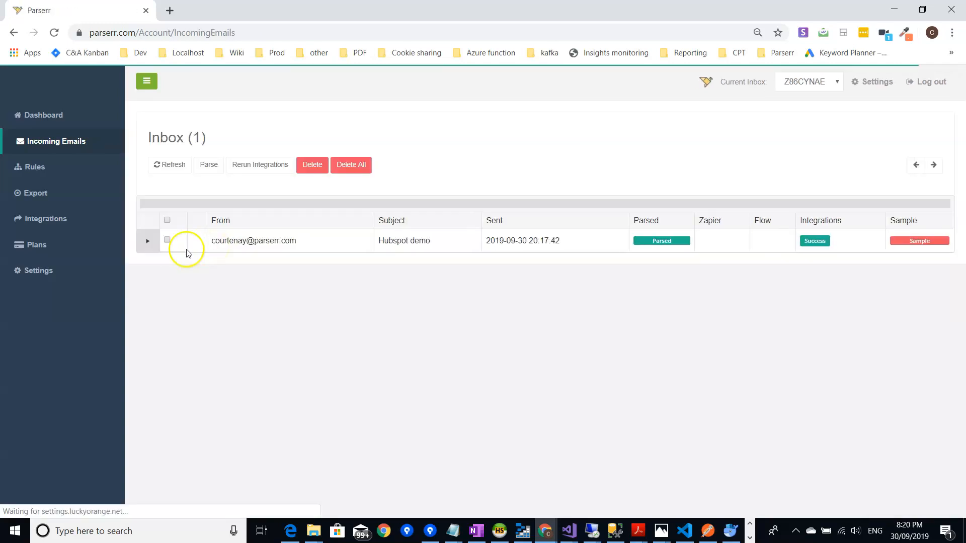
click(147, 240)
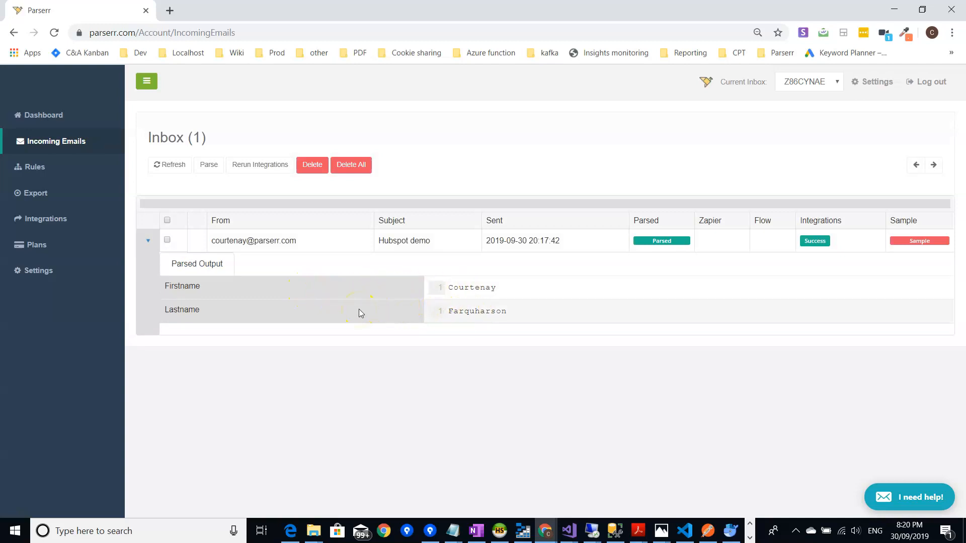
Open the built-in Hubspot integration and connect it by signing in with the parserr-dev HubSpot account.
click(55, 221)
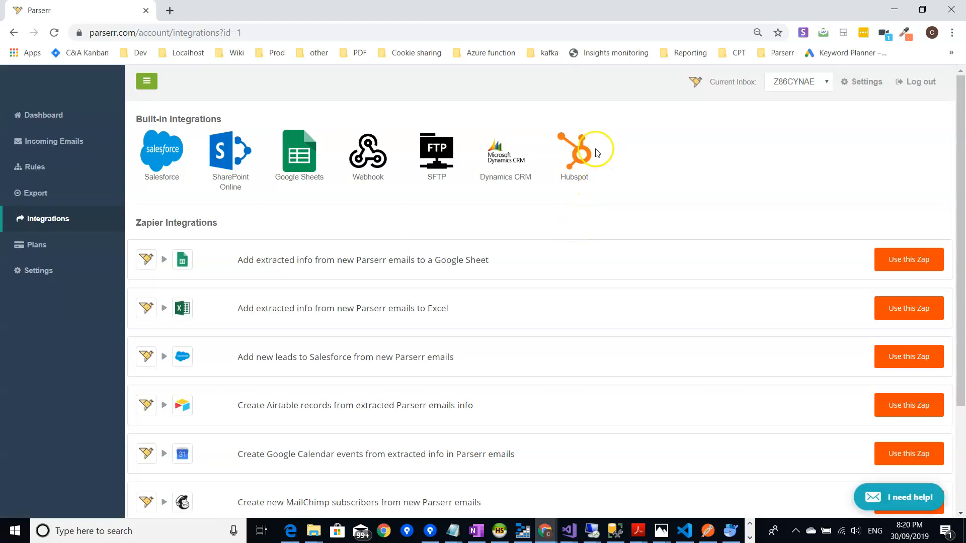
click(582, 159)
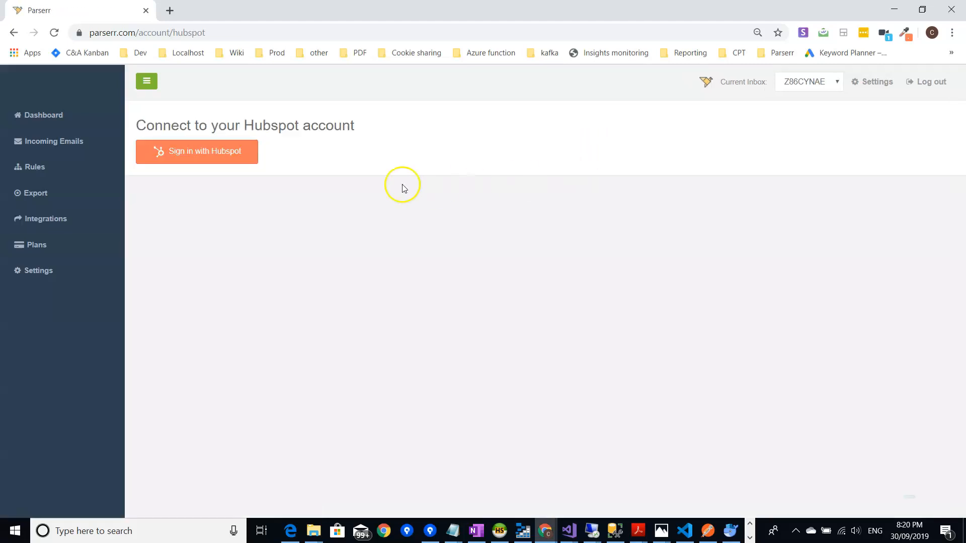
click(211, 154)
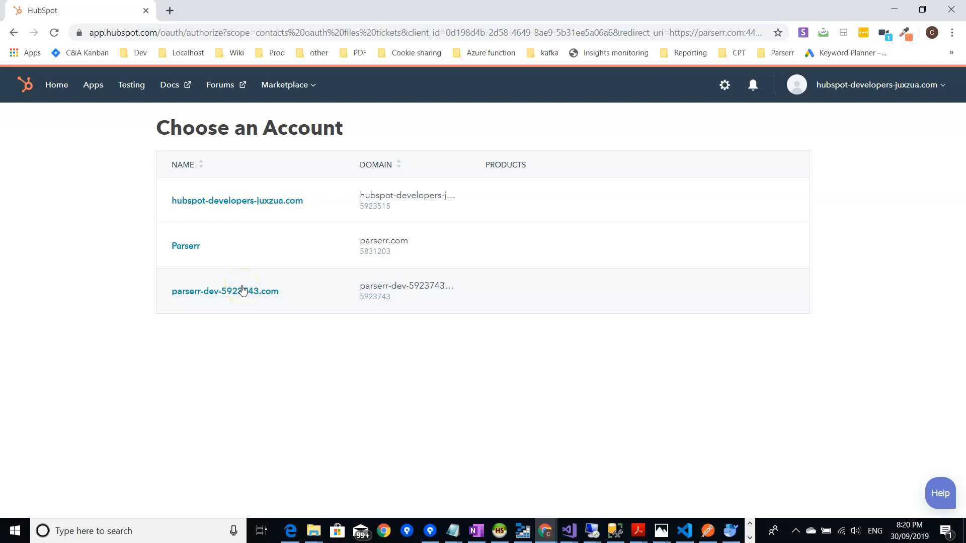
click(237, 293)
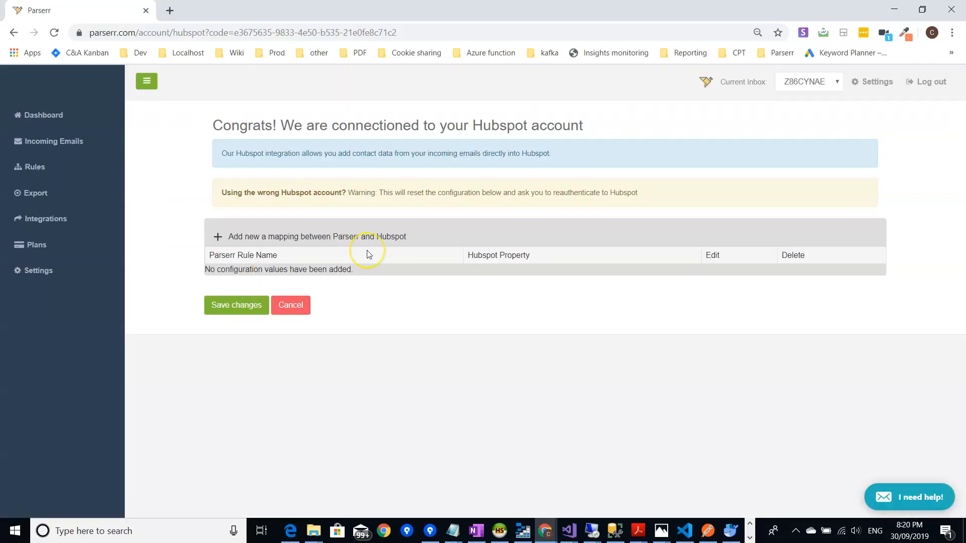
Add a mapping from the Firstname rule to the First Name HubSpot property.
click(217, 237)
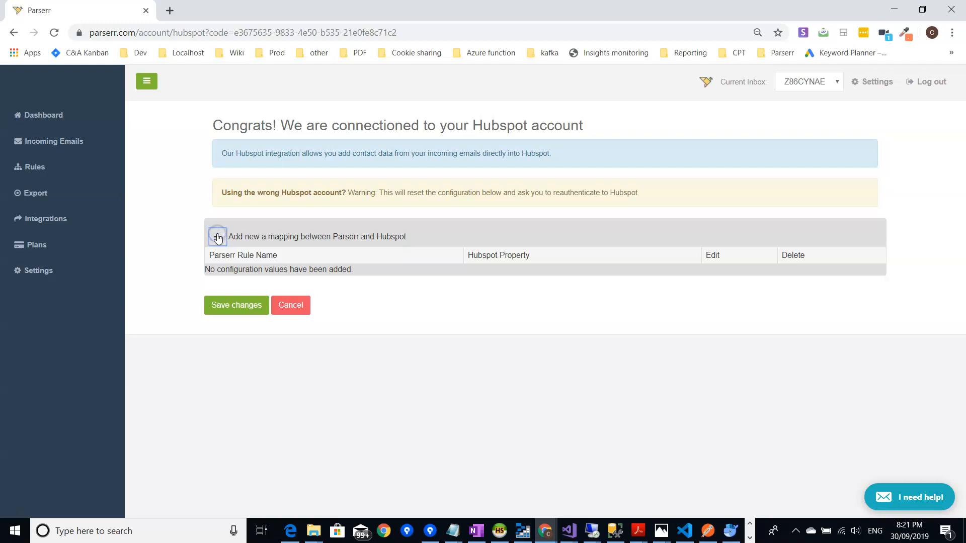
click(426, 276)
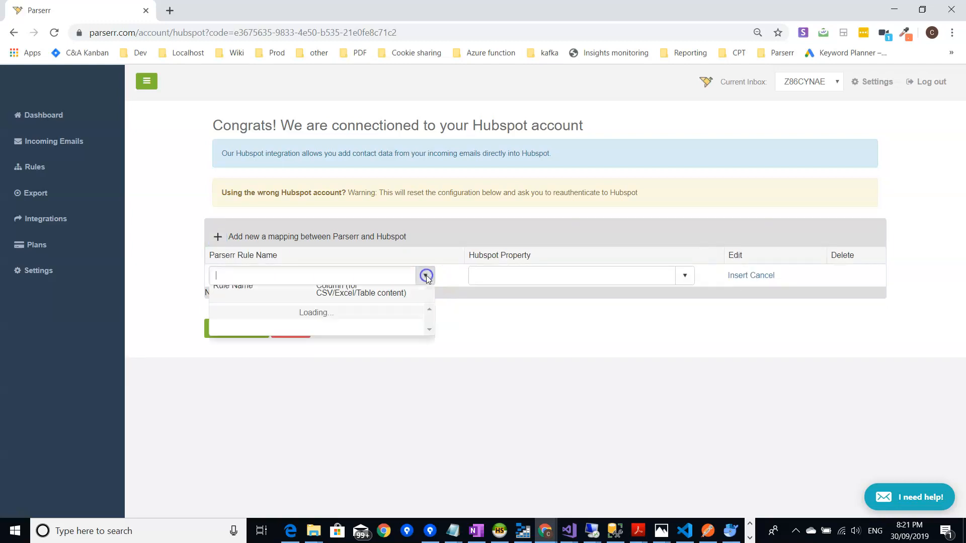
click(238, 321)
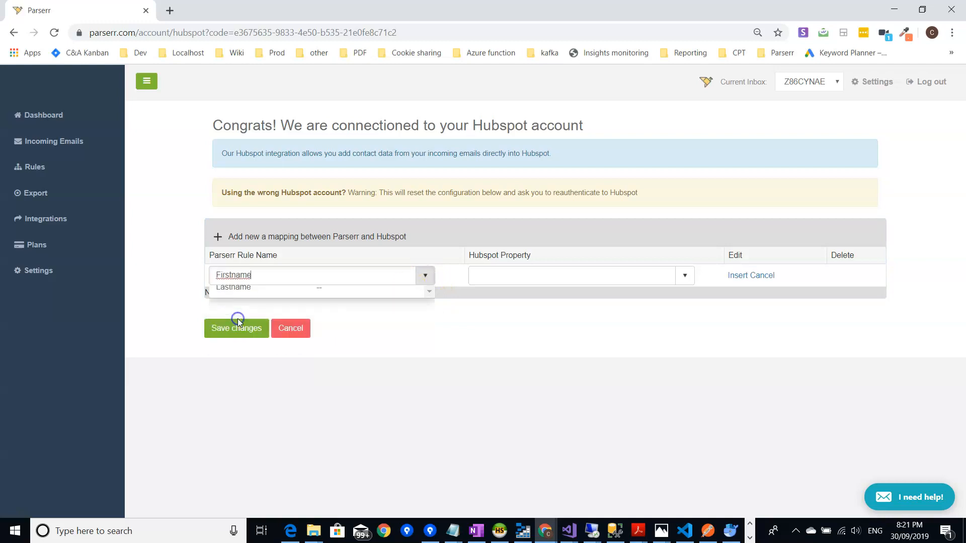
click(685, 276)
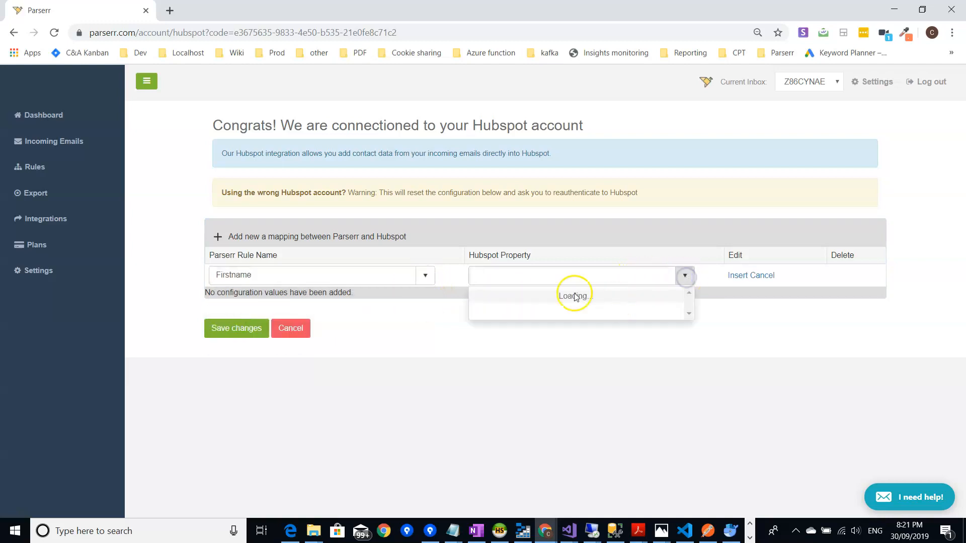
scroll(507, 386, down, 3)
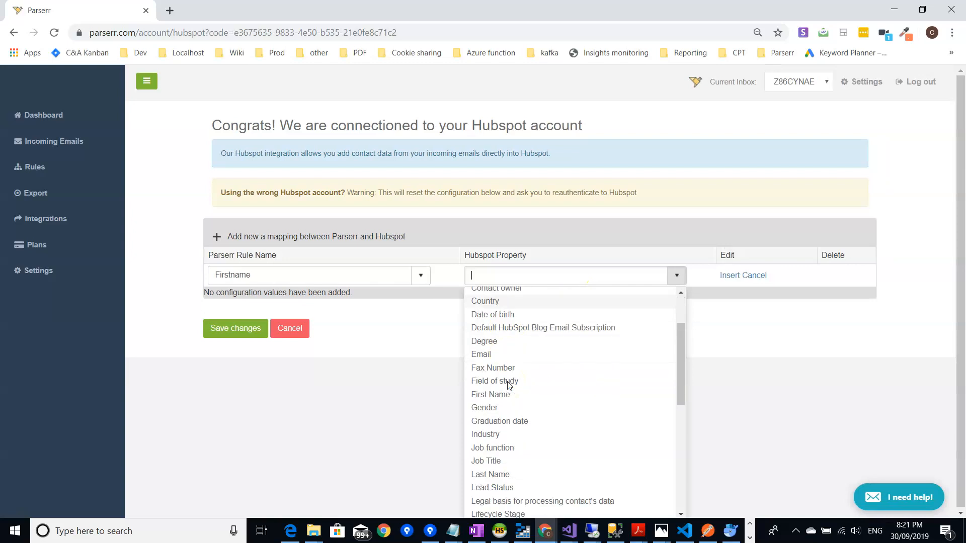
click(506, 374)
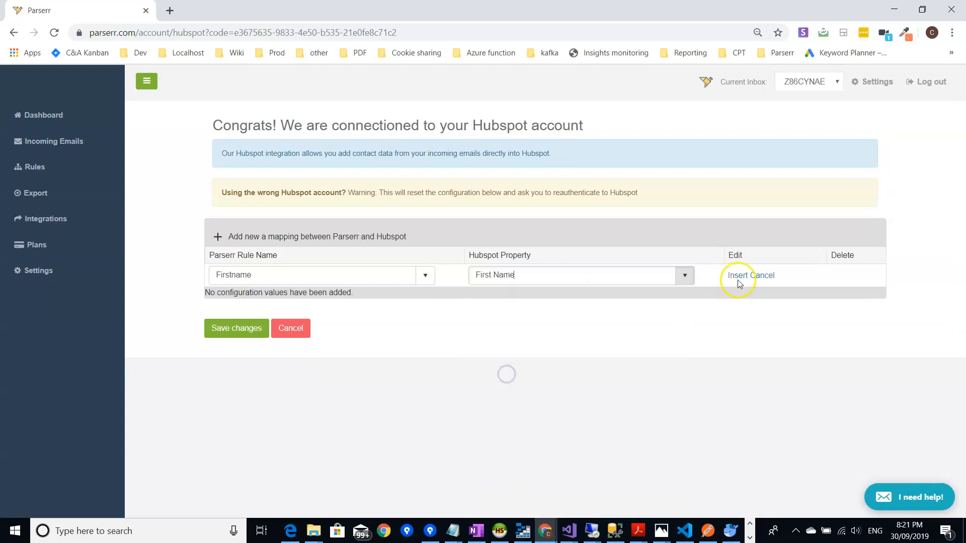
click(738, 276)
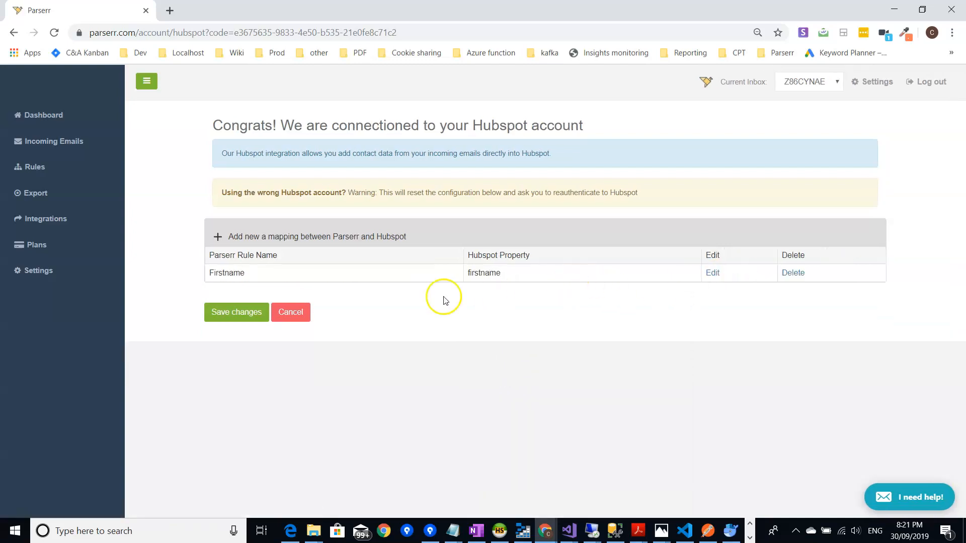
Add a mapping from the Lastname rule to the Last Name HubSpot property and save the integration changes.
click(218, 238)
click(426, 275)
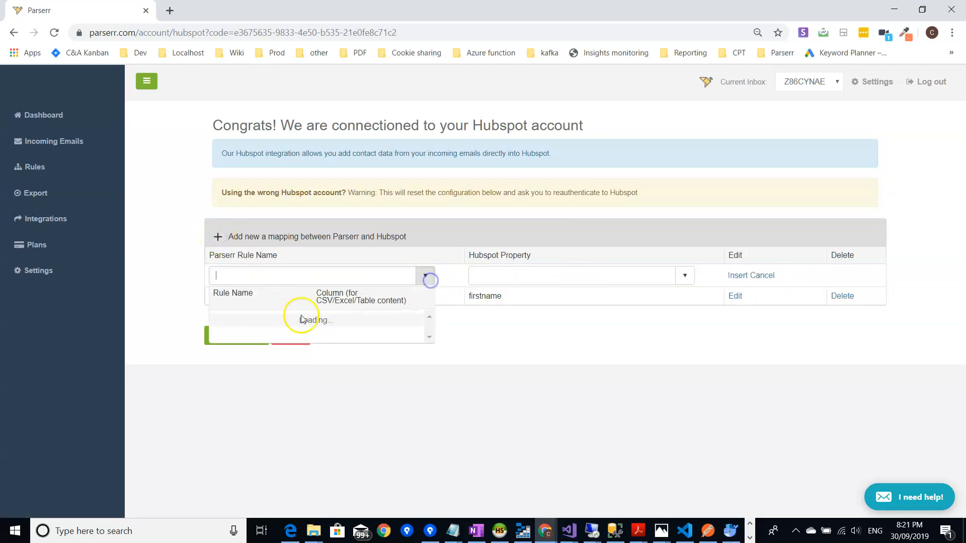
click(234, 332)
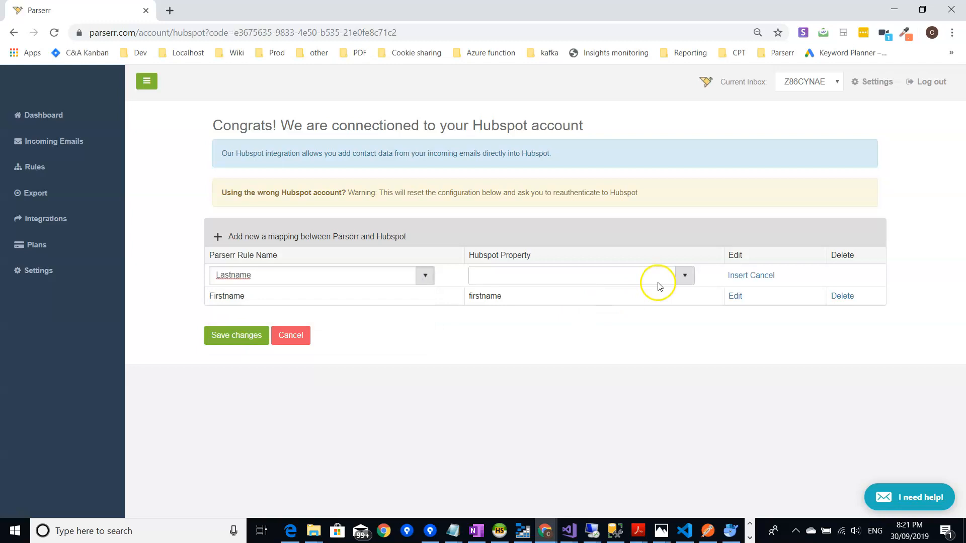
click(684, 275)
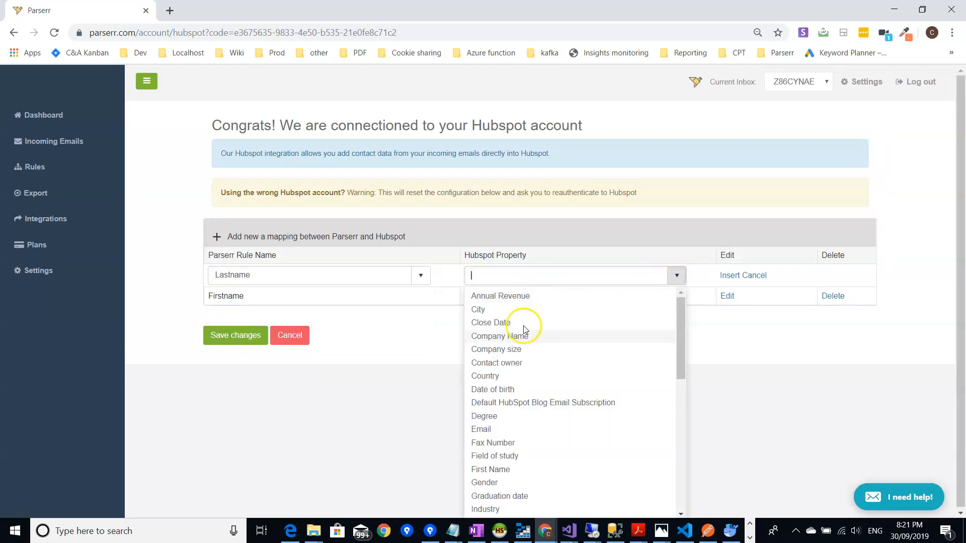
scroll(512, 402, down, 3)
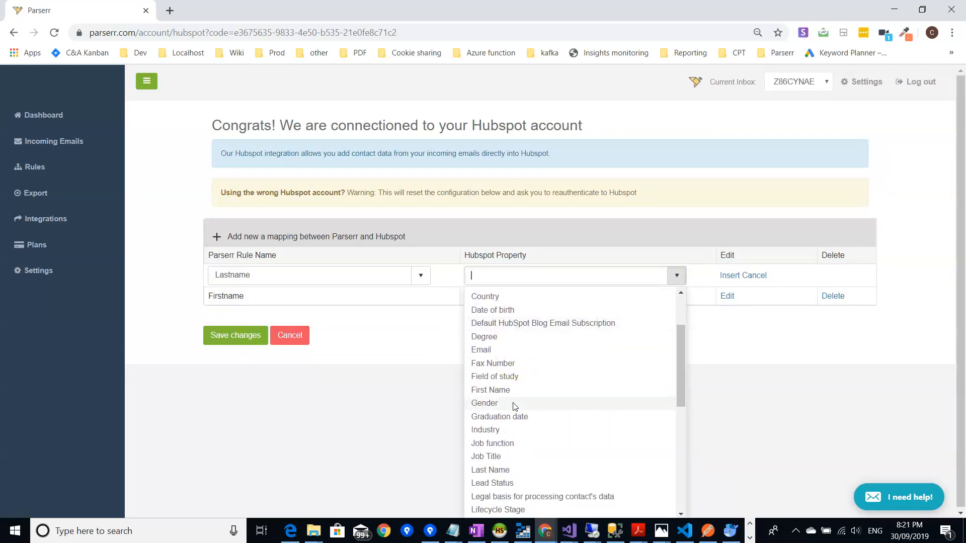
scroll(513, 408, down, 1)
click(503, 423)
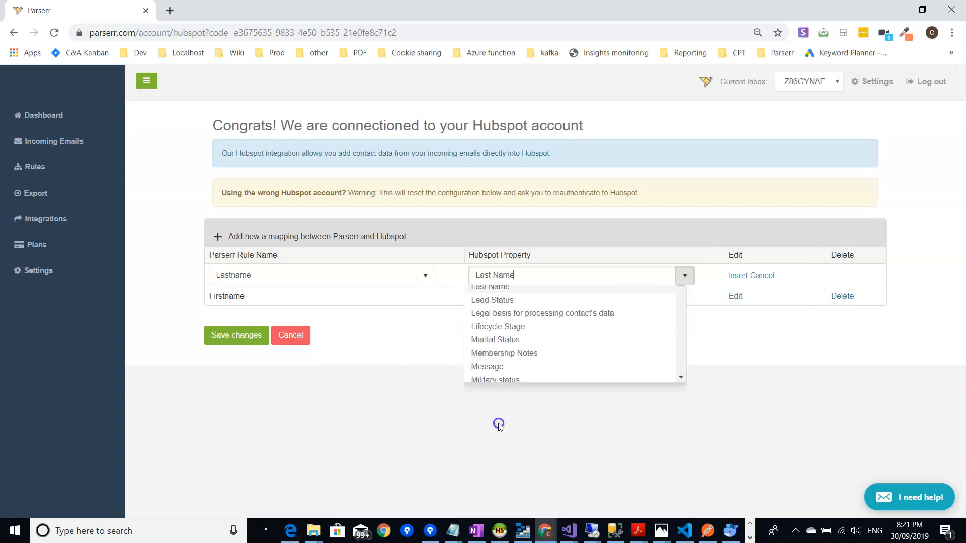
click(734, 275)
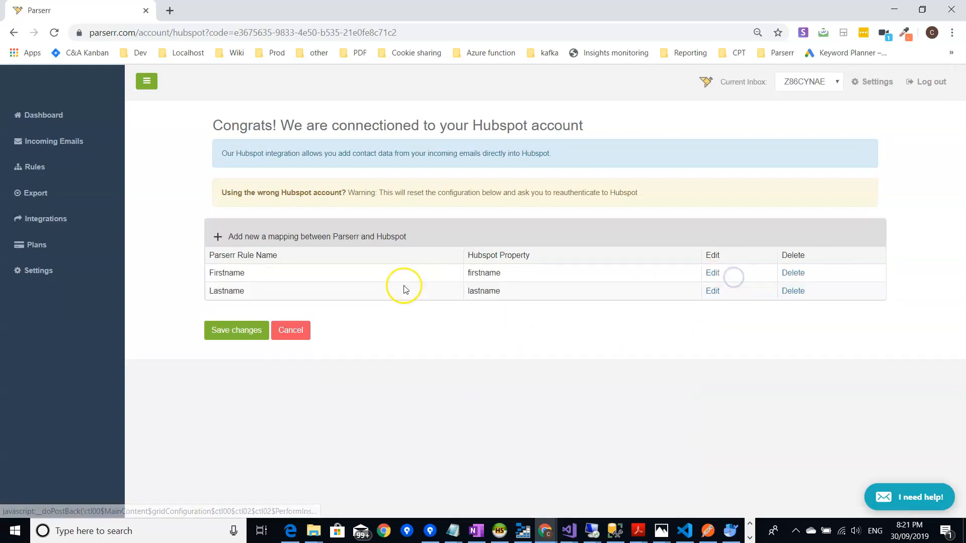
click(236, 330)
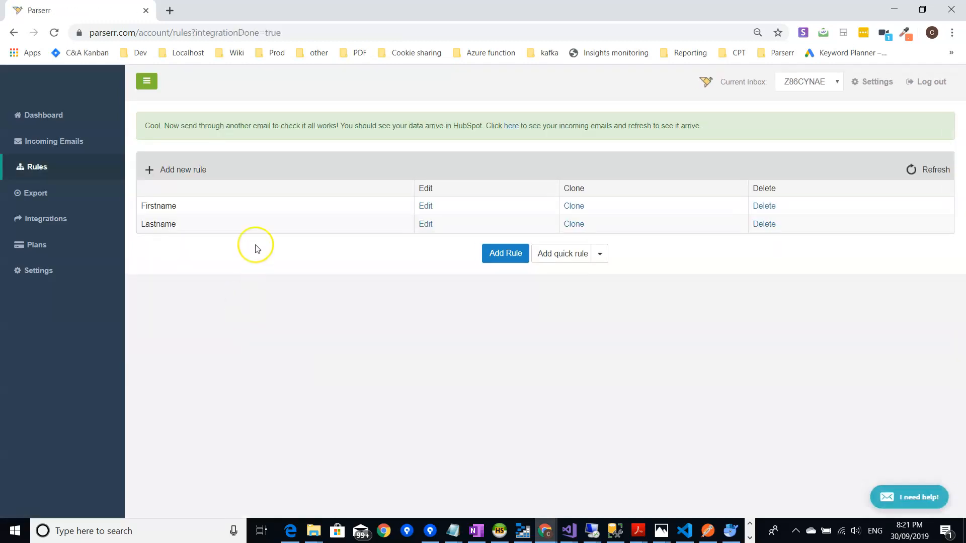
Switch to Gmail and compose a message to the Parserr inbox address containing the Firstname and Lastname lines copied from the "Hubspot demo" email.
key(alt+Tab)
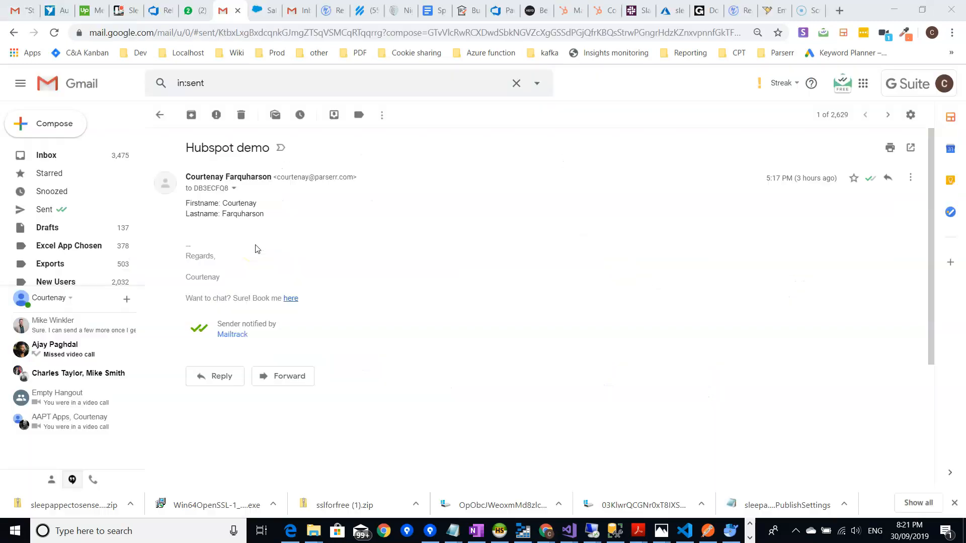
click(62, 134)
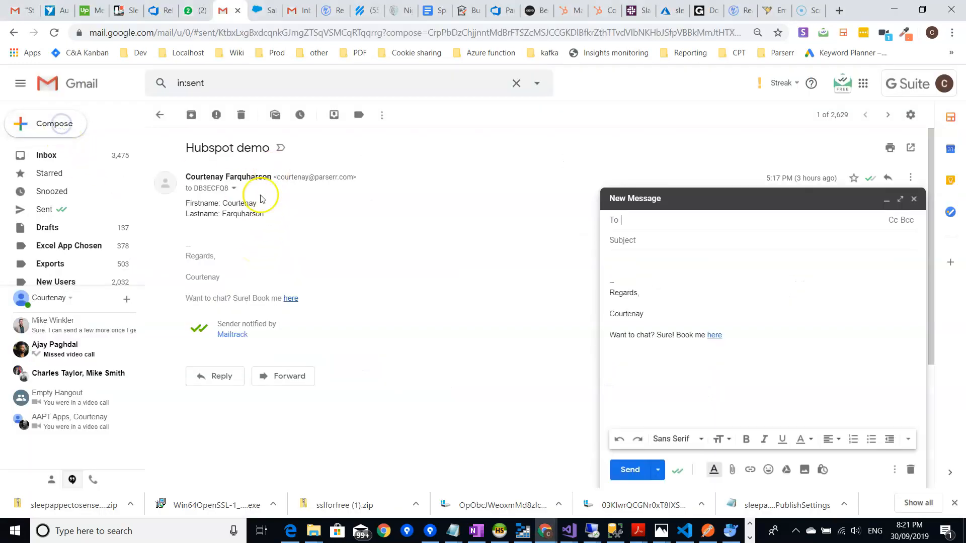
drag(263, 213, 184, 201)
key(ctrl+c)
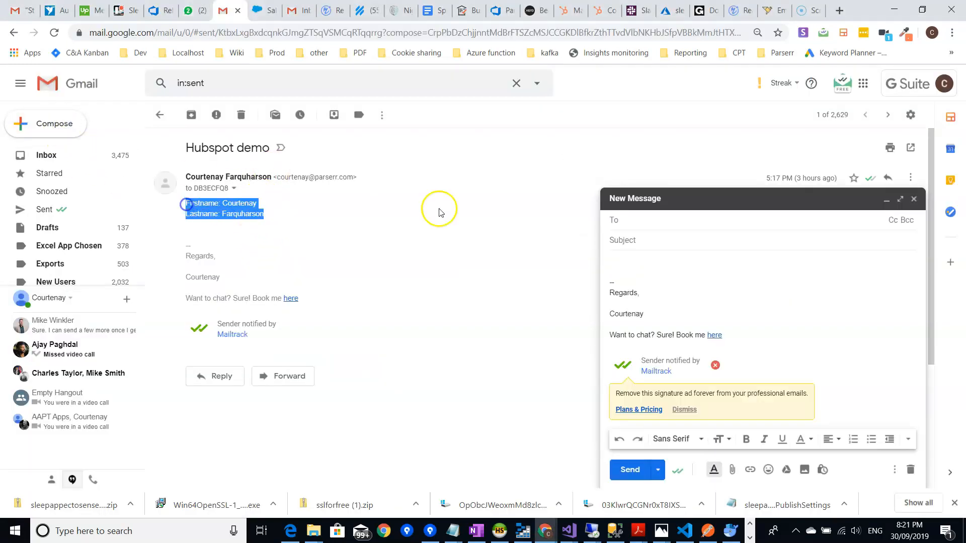
click(647, 260)
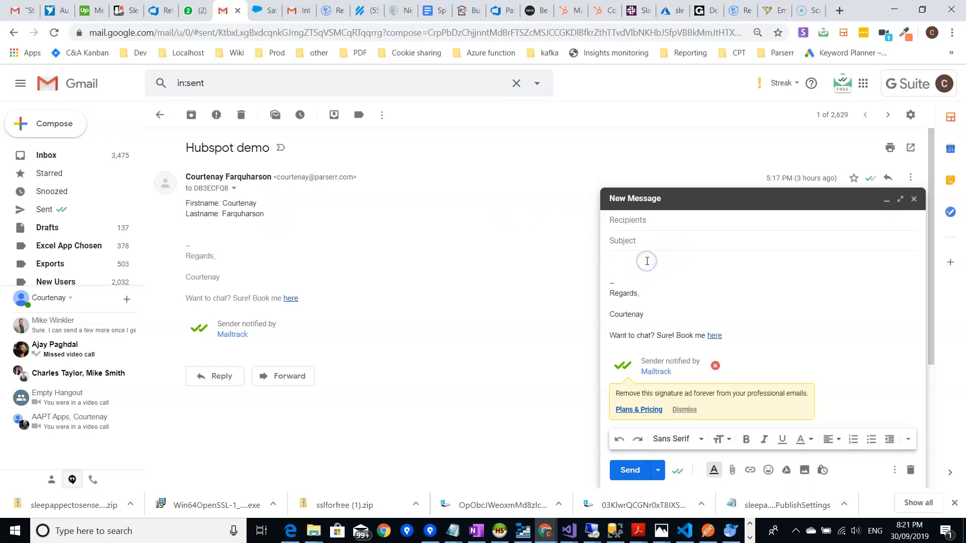
key(ctrl+v)
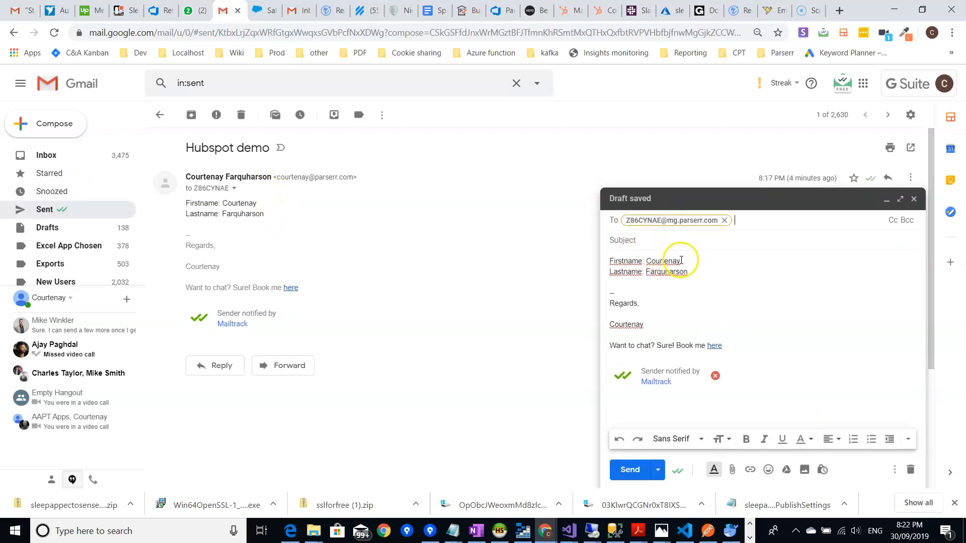
Replace the Firstname and Lastname values in the message body with a different test contact's name and send the email.
drag(680, 261, 660, 260)
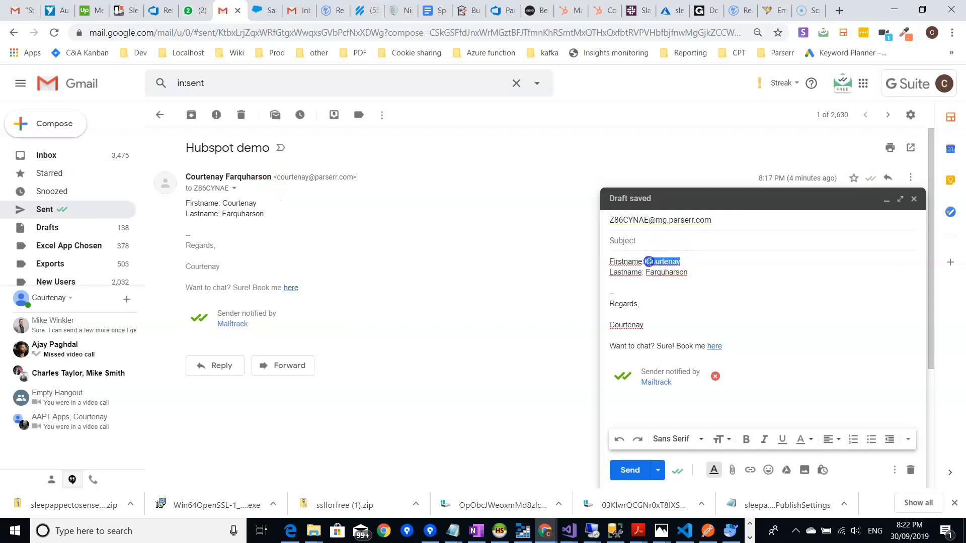
text(J)
drag(646, 272, 684, 275)
text(Smithe)
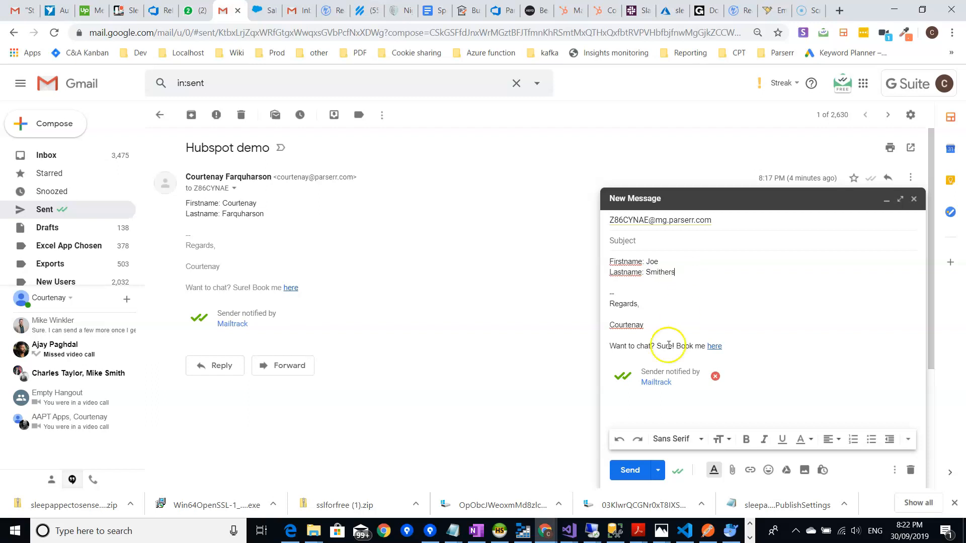
click(630, 470)
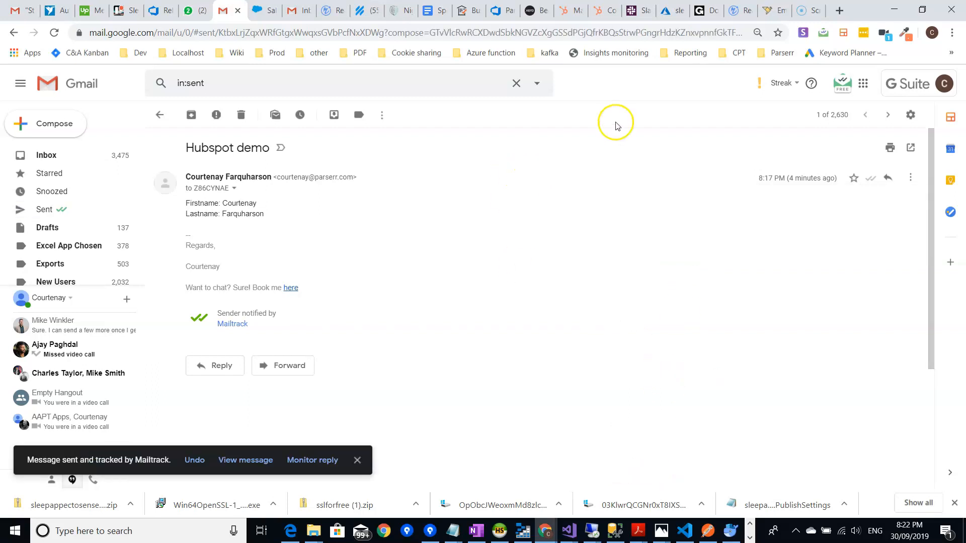
Switch to HubSpot, search the contacts for the test contact's first name and open the matching contact record.
key(alt+Tab)
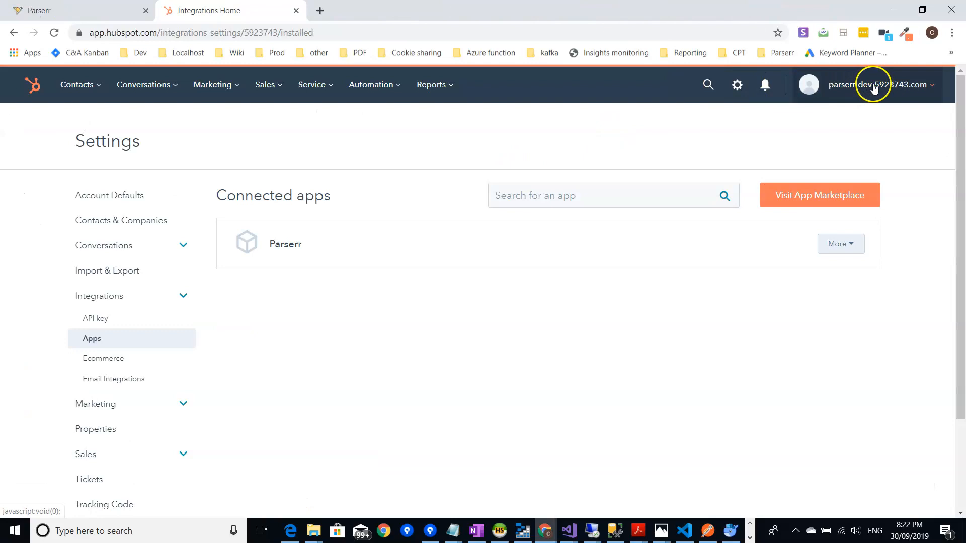
mouse_move(86, 86)
click(92, 125)
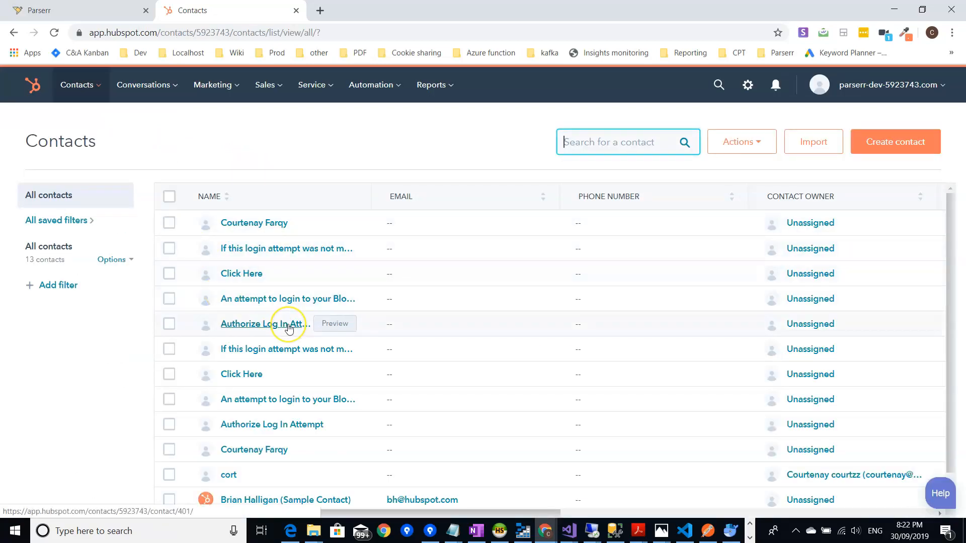
scroll(288, 328, down, 1)
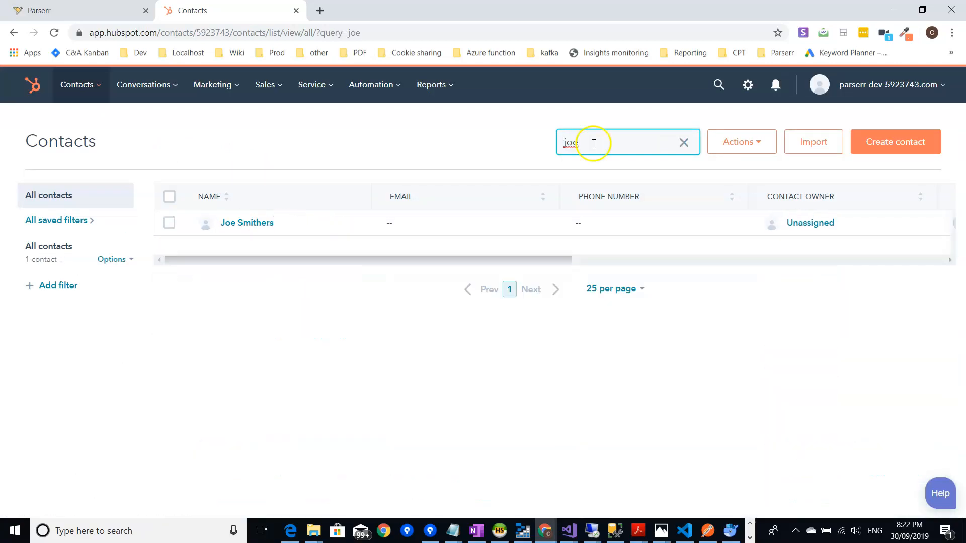
click(259, 224)
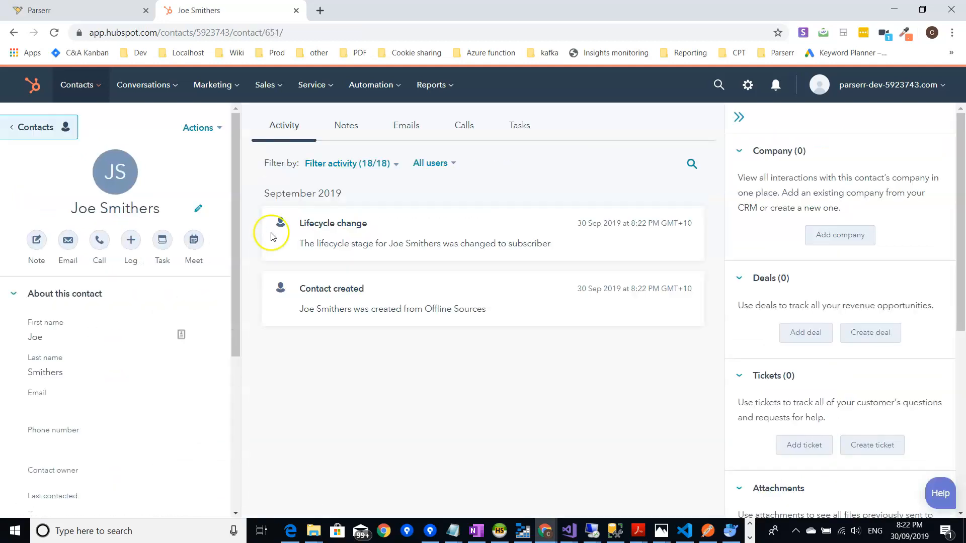
mouse_move(580, 223)
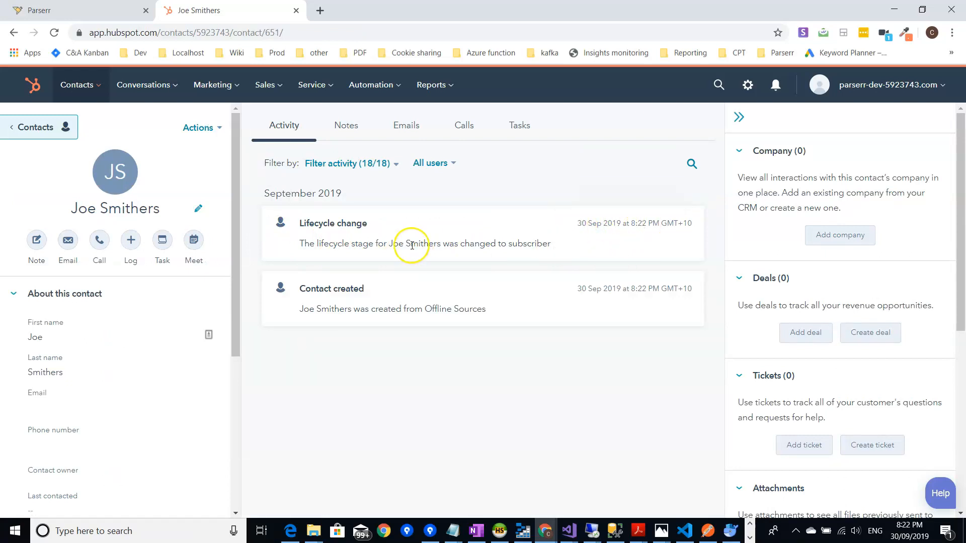
Switch to Parserr and expand the newest incoming email to view its parsed Firstname and Lastname output.
click(101, 10)
click(28, 141)
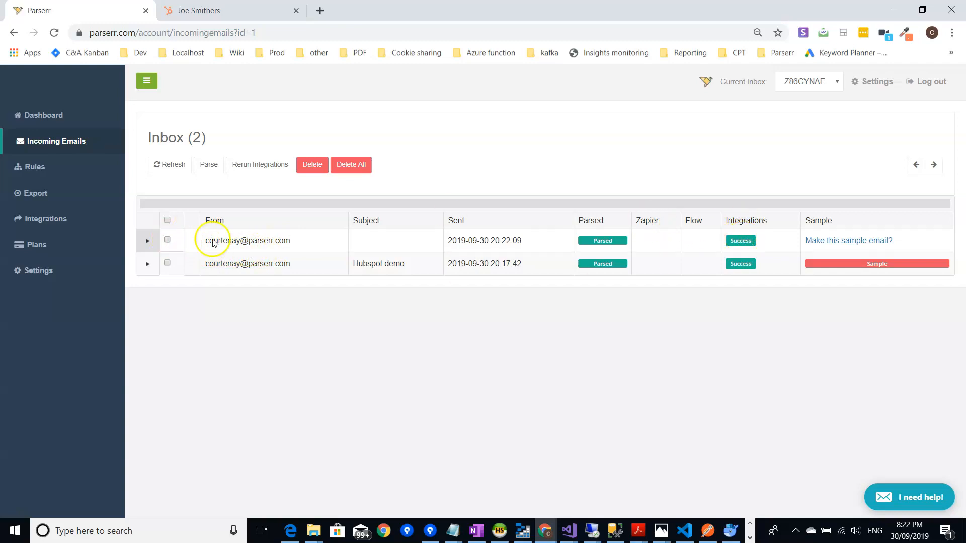
click(148, 242)
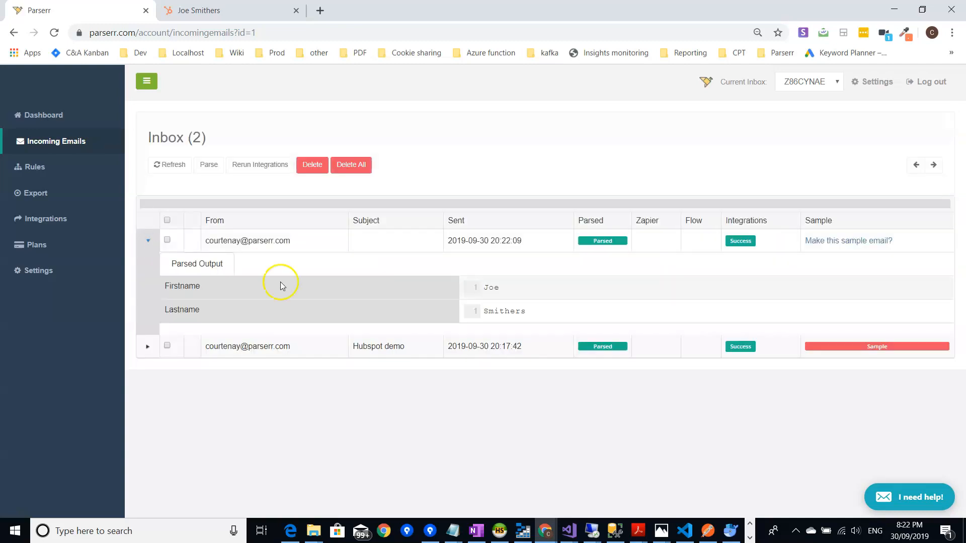